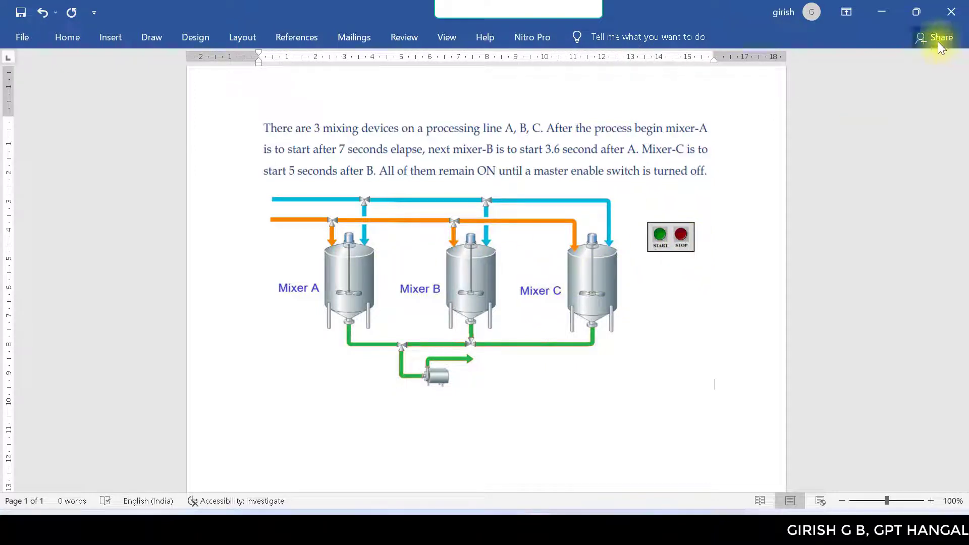
# - Switch to Automation Studio and place a Rung from the Ladder (IEC Standard) library on the blank diagram
pyautogui.click(883, 12)
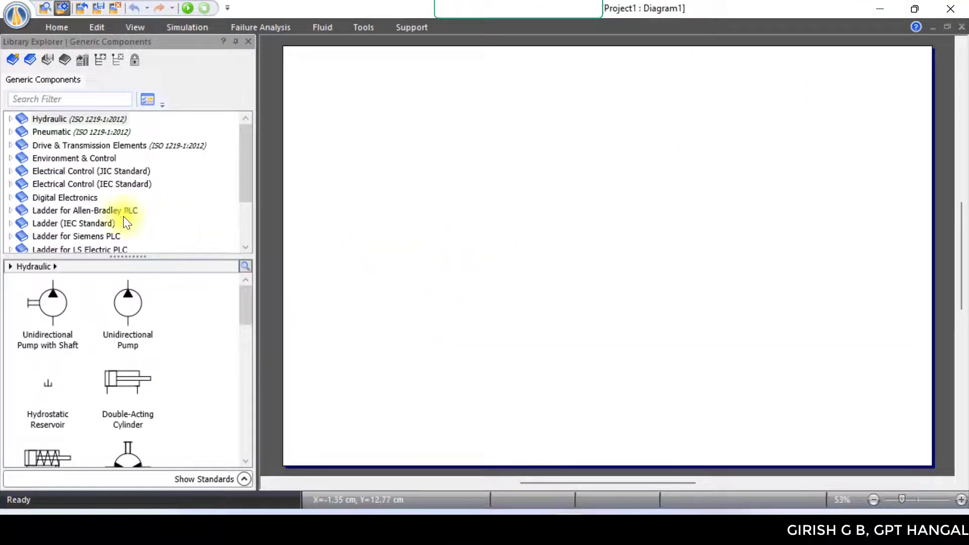
pyautogui.moveTo(246, 162); pyautogui.dragTo(243, 167)
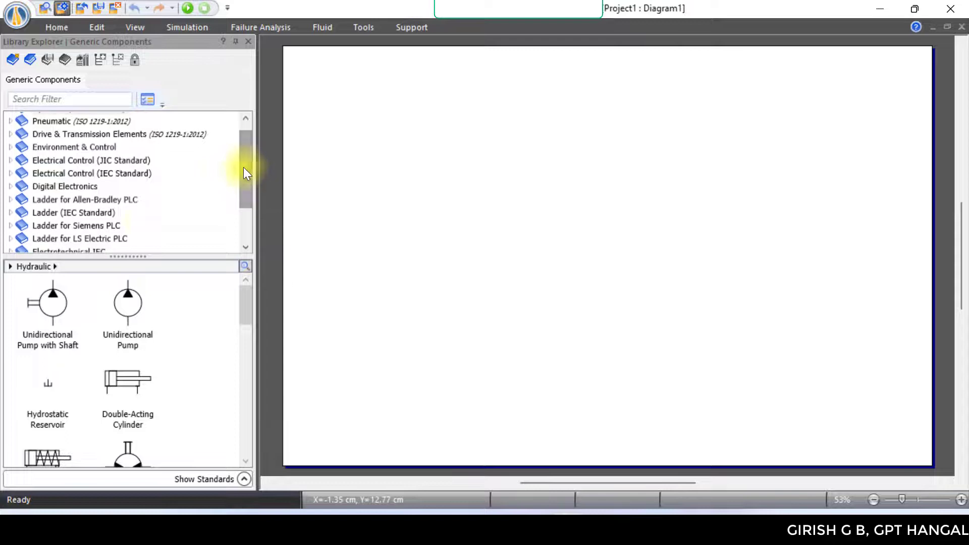
pyautogui.click(60, 212)
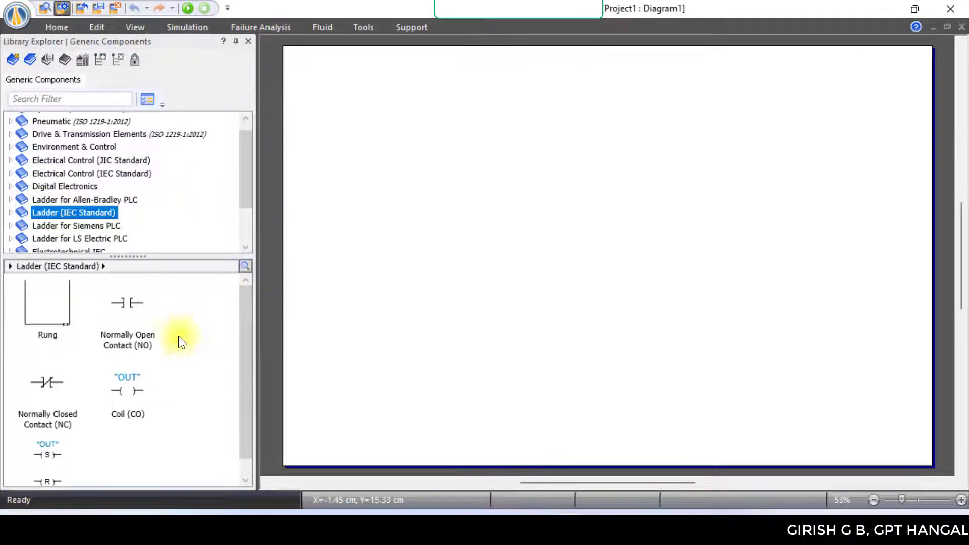
pyautogui.moveTo(34, 331); pyautogui.dragTo(495, 144)
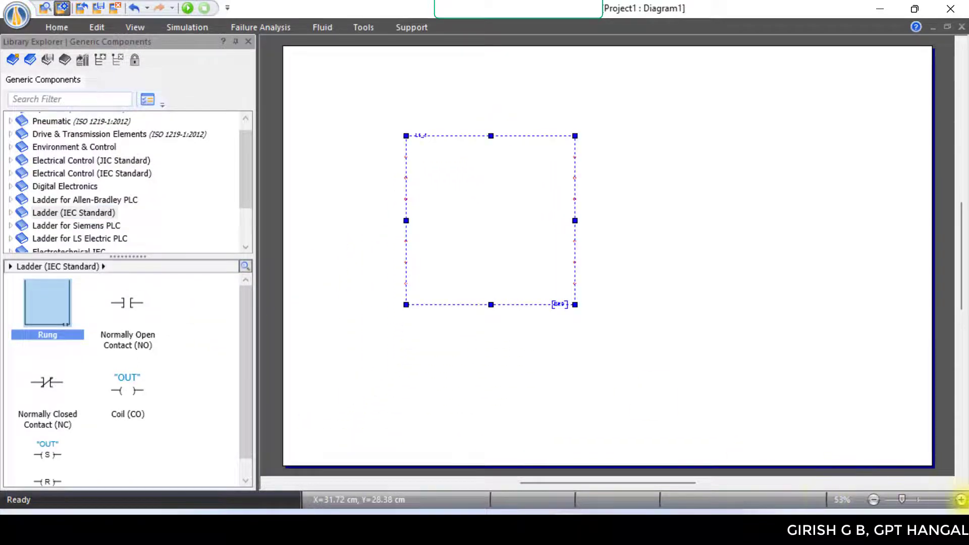
# - Move the rung farther right on the sheet, leaving more free space beside its left rail
pyautogui.click(961, 500)
pyautogui.click(961, 500)
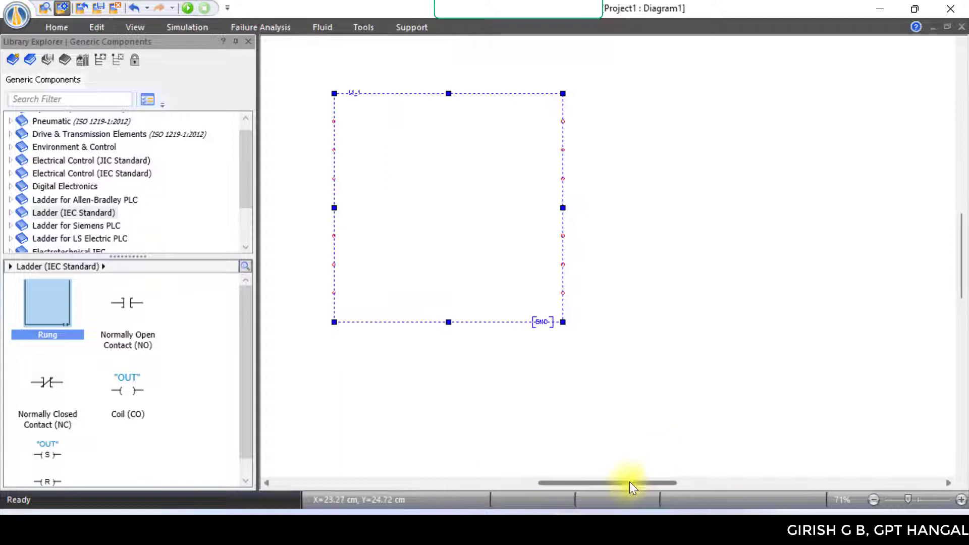
pyautogui.moveTo(629, 482); pyautogui.dragTo(598, 486)
pyautogui.click(575, 426)
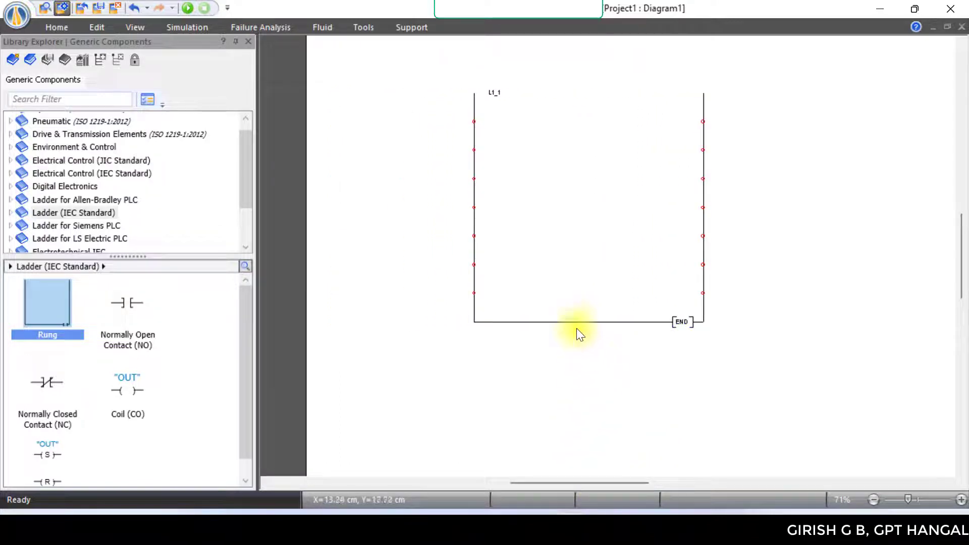
pyautogui.moveTo(574, 322); pyautogui.dragTo(648, 324)
pyautogui.moveTo(596, 480); pyautogui.dragTo(598, 481)
pyautogui.click(547, 400)
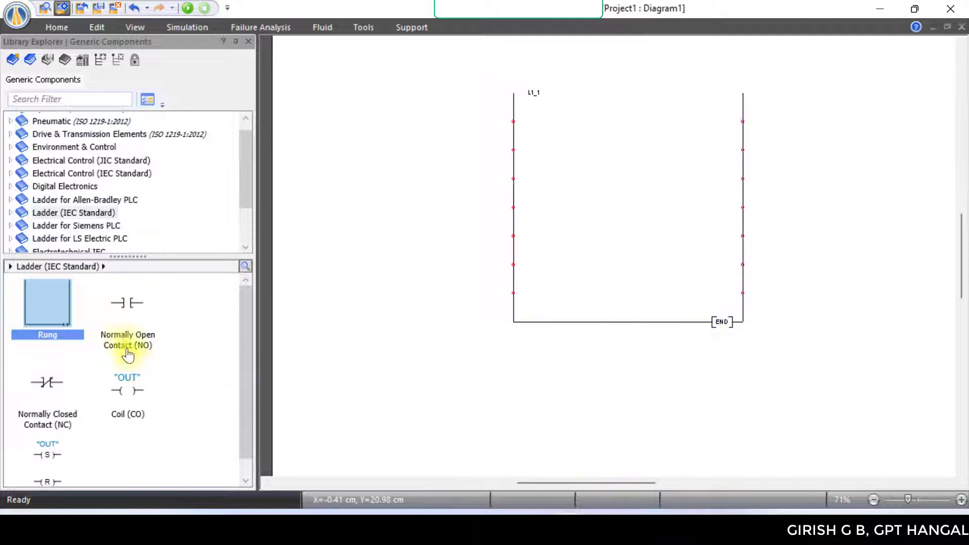
# - Build the rung's first line from a normally open contact wired to a coil with the alias M1
pyautogui.moveTo(123, 346); pyautogui.dragTo(531, 122)
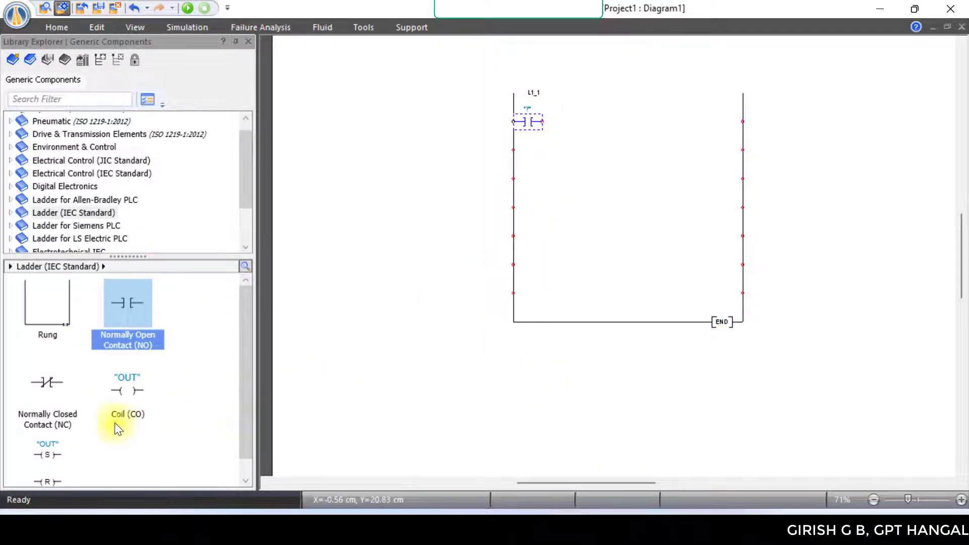
pyautogui.moveTo(123, 414); pyautogui.dragTo(734, 124)
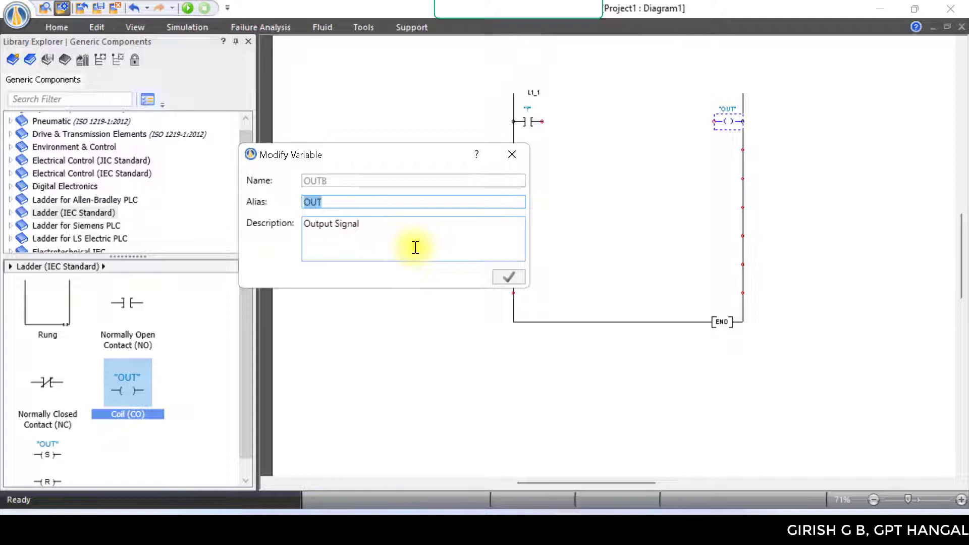
pyautogui.write('M1')
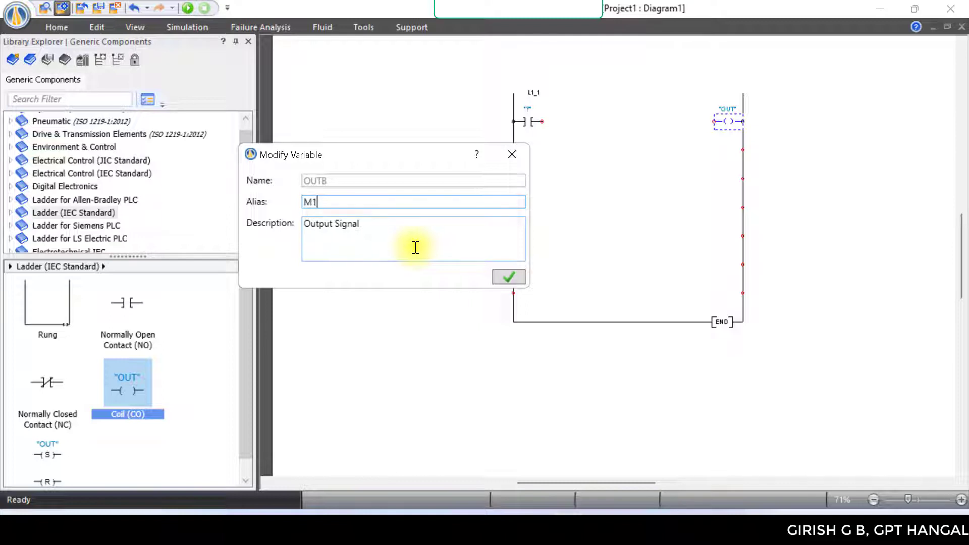
pyautogui.click(510, 276)
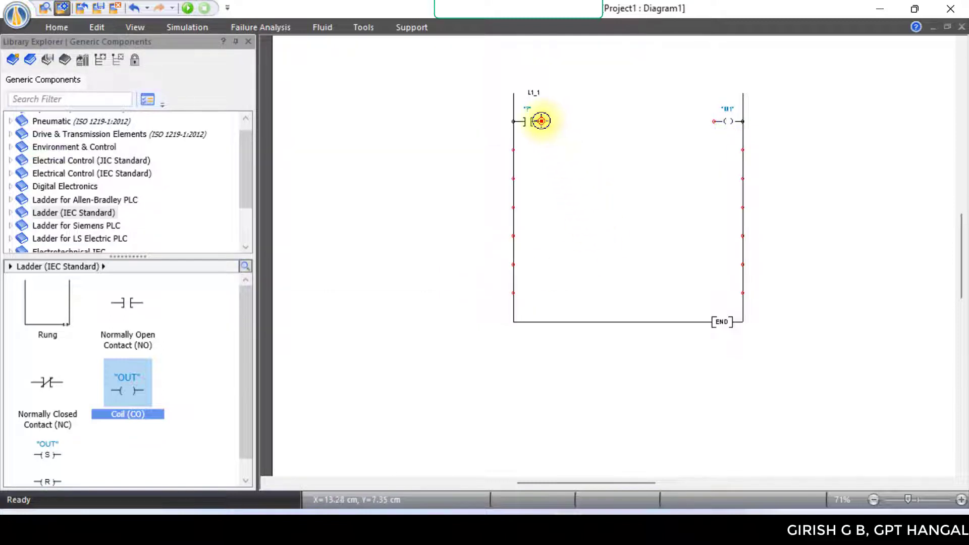
pyautogui.moveTo(541, 121); pyautogui.dragTo(709, 120)
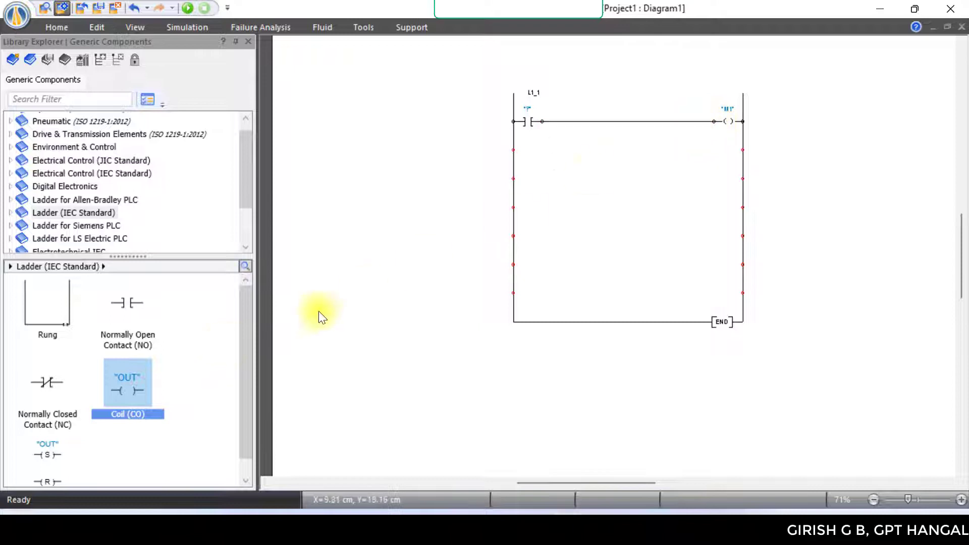
# - Add a normally open contact in parallel with the first contact and assign it the coil's variable M1
pyautogui.moveTo(124, 337); pyautogui.dragTo(542, 121)
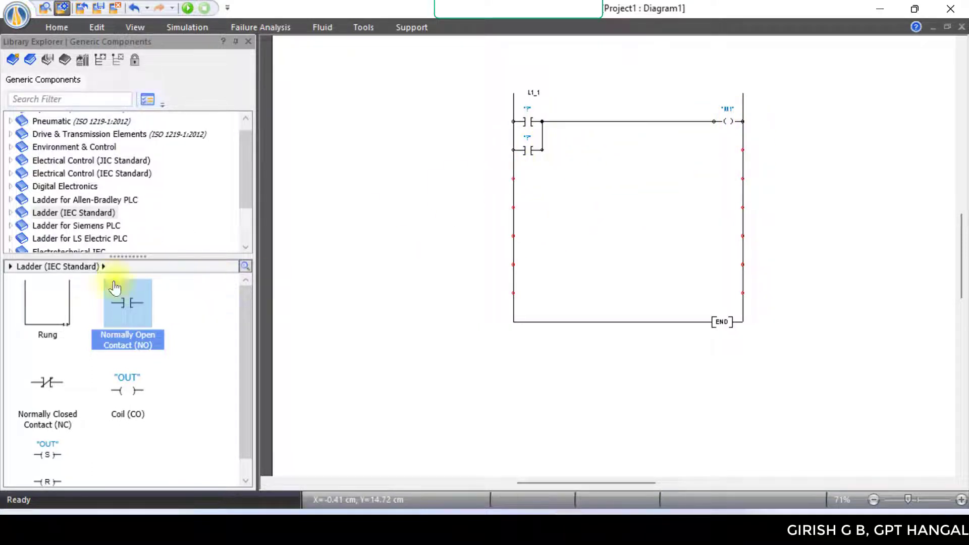
pyautogui.doubleClick(530, 153)
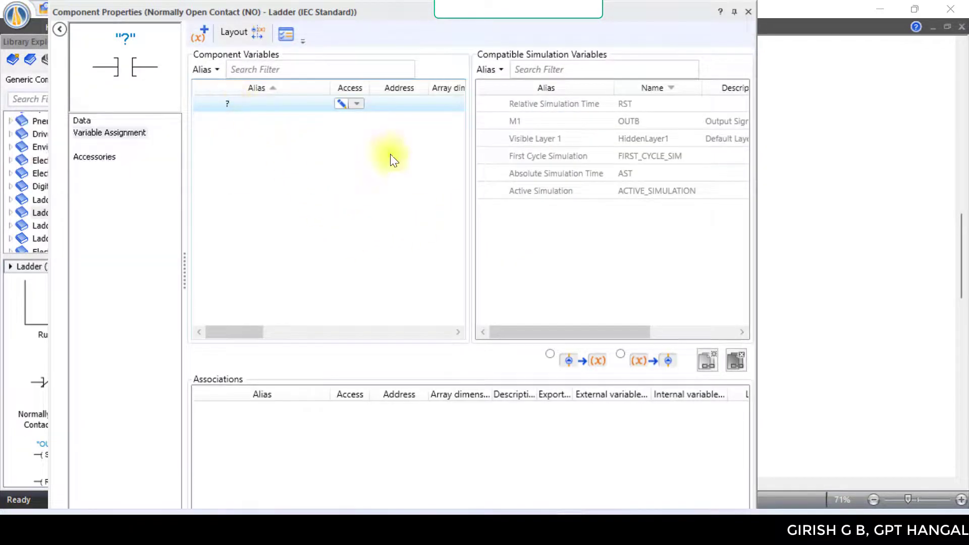
pyautogui.click(535, 120)
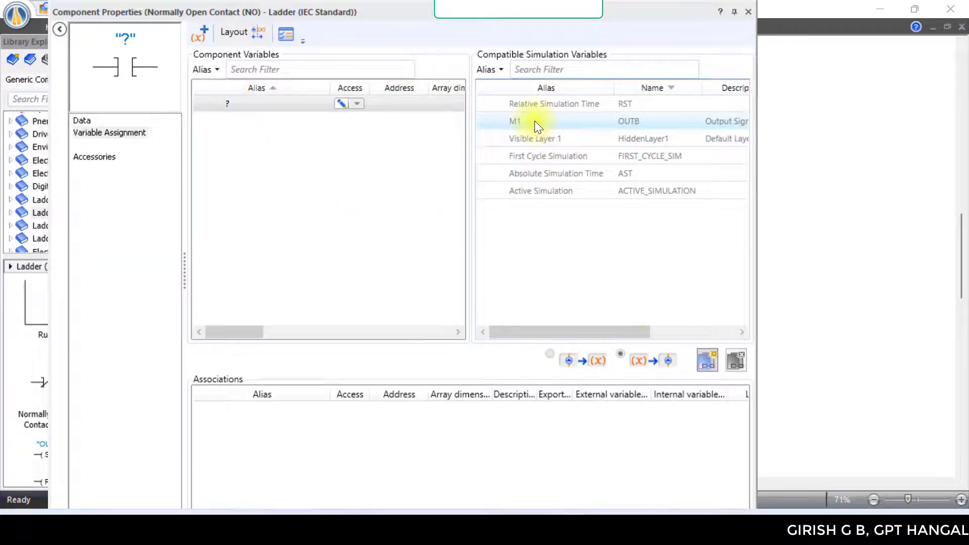
pyautogui.click(706, 359)
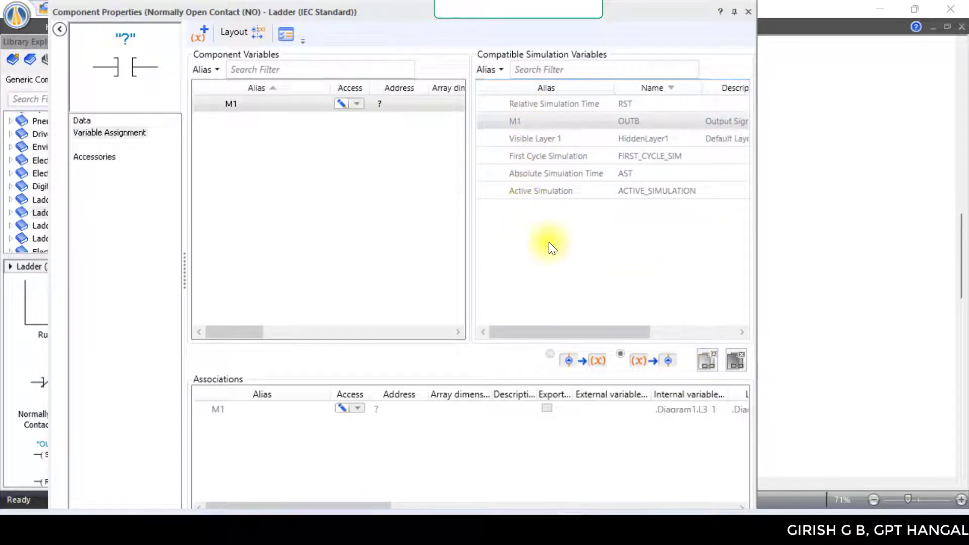
pyautogui.click(747, 12)
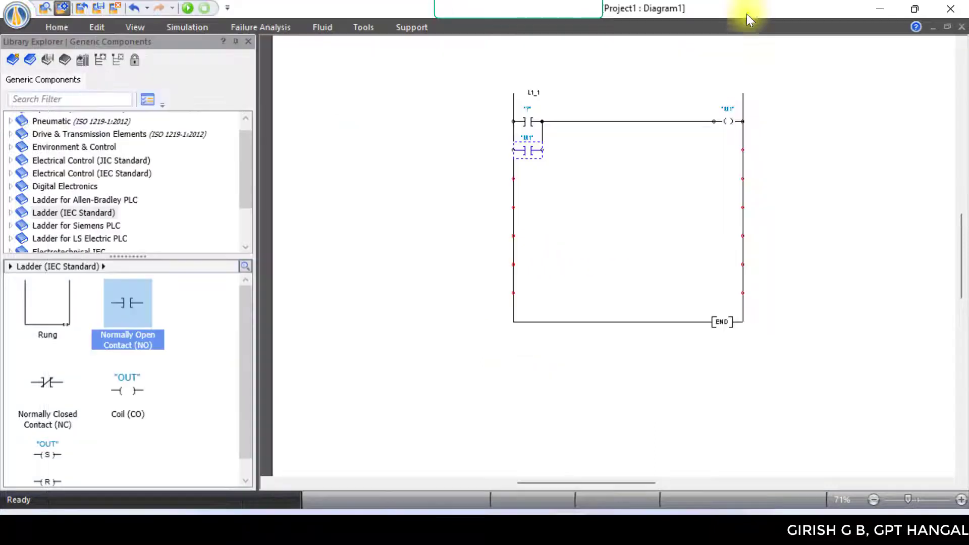
# - Place an Electrical Control (IEC Standard) PLC input card left of the ladder and a PLC output card right of it
pyautogui.click(525, 122)
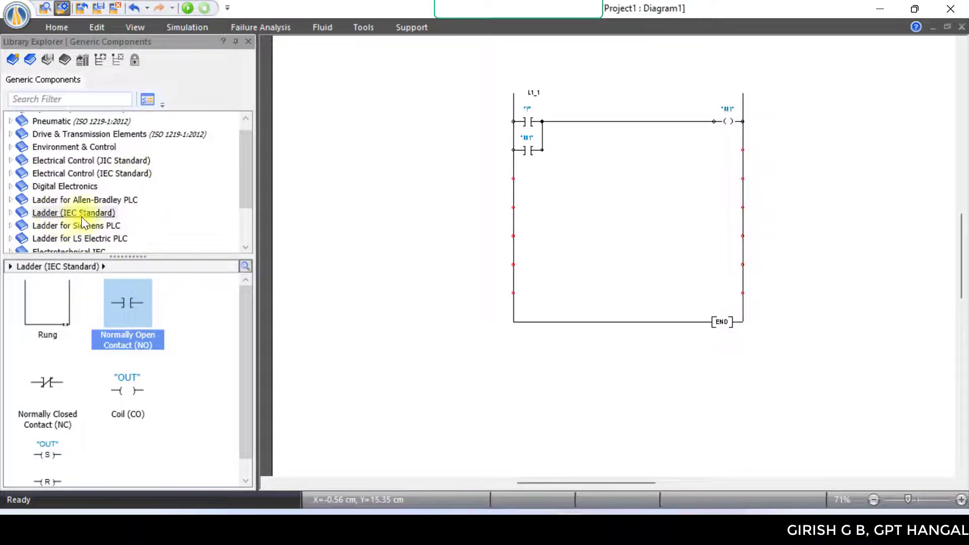
pyautogui.click(111, 174)
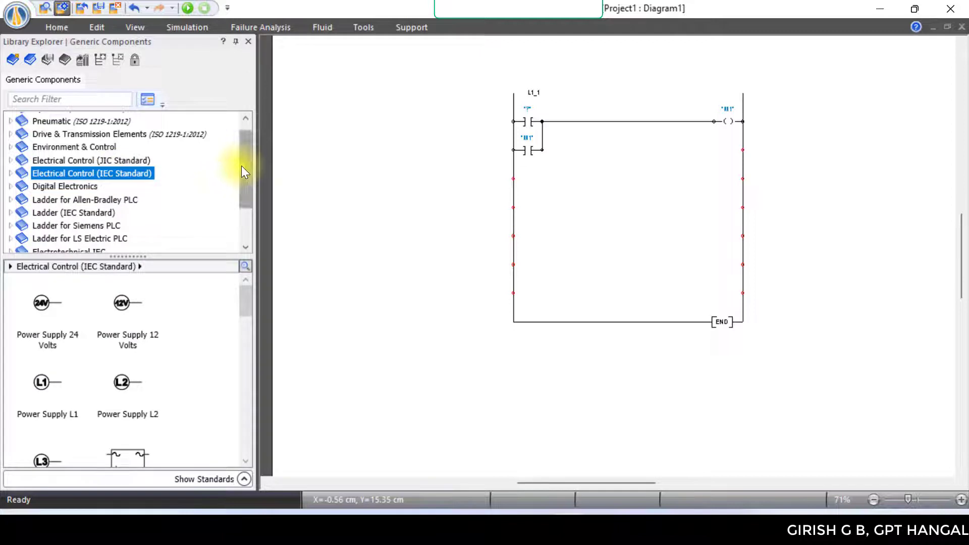
pyautogui.moveTo(242, 165); pyautogui.dragTo(240, 183)
pyautogui.click(10, 161)
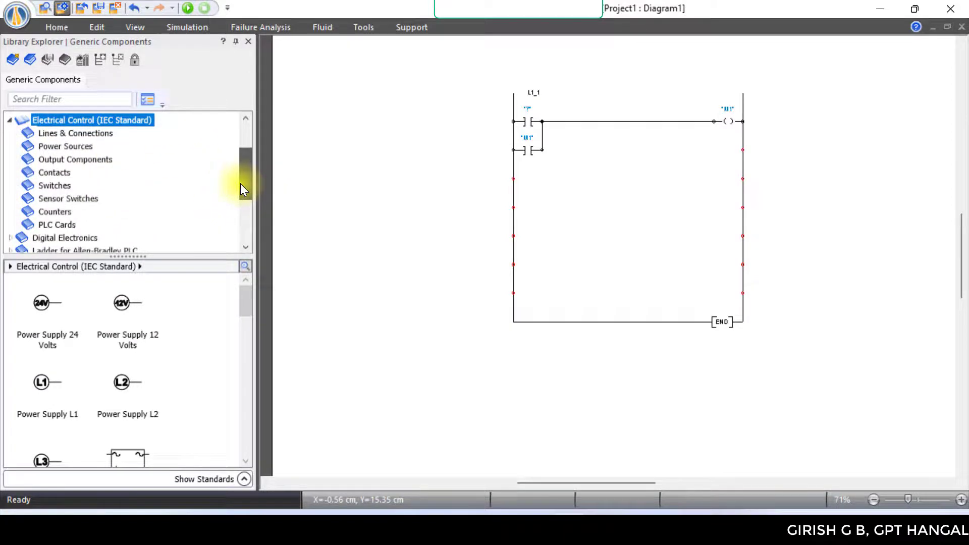
pyautogui.click(59, 224)
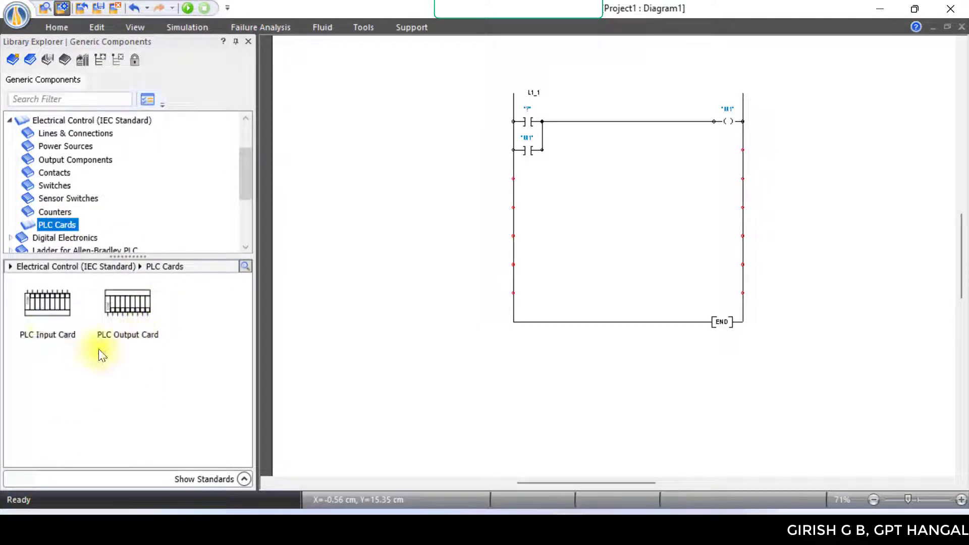
pyautogui.moveTo(47, 303); pyautogui.dragTo(433, 127)
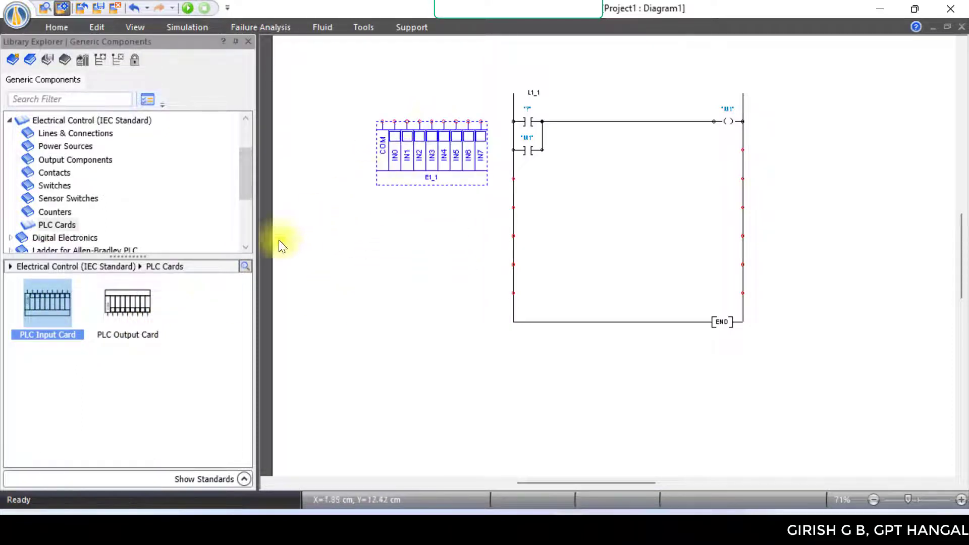
pyautogui.moveTo(126, 323); pyautogui.dragTo(819, 118)
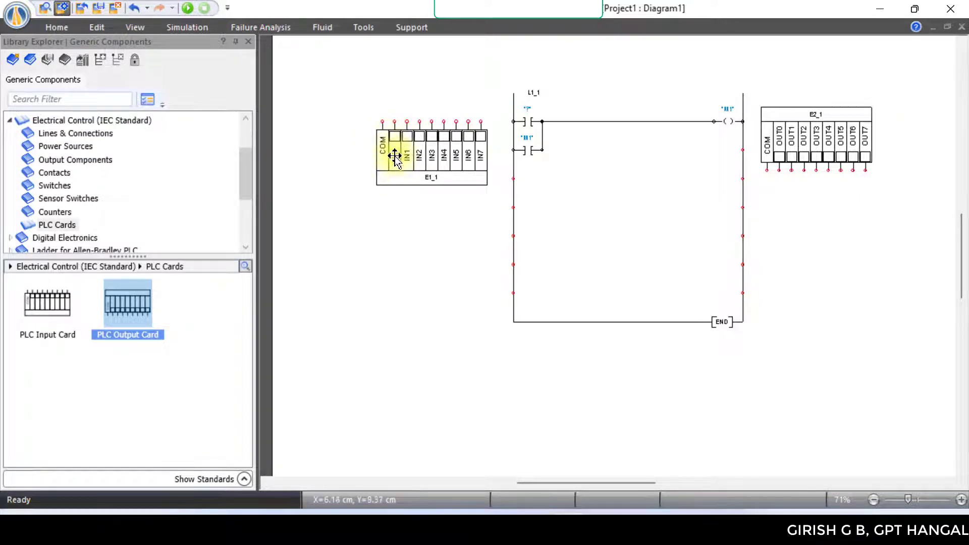
# - Assign the input card's IN0 variable to the first normally open contact
pyautogui.doubleClick(527, 122)
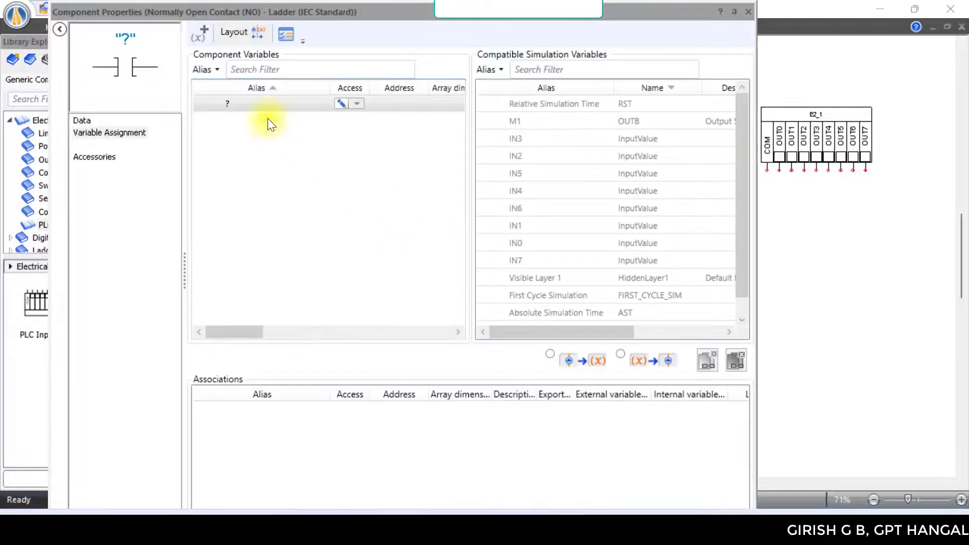
pyautogui.click(523, 244)
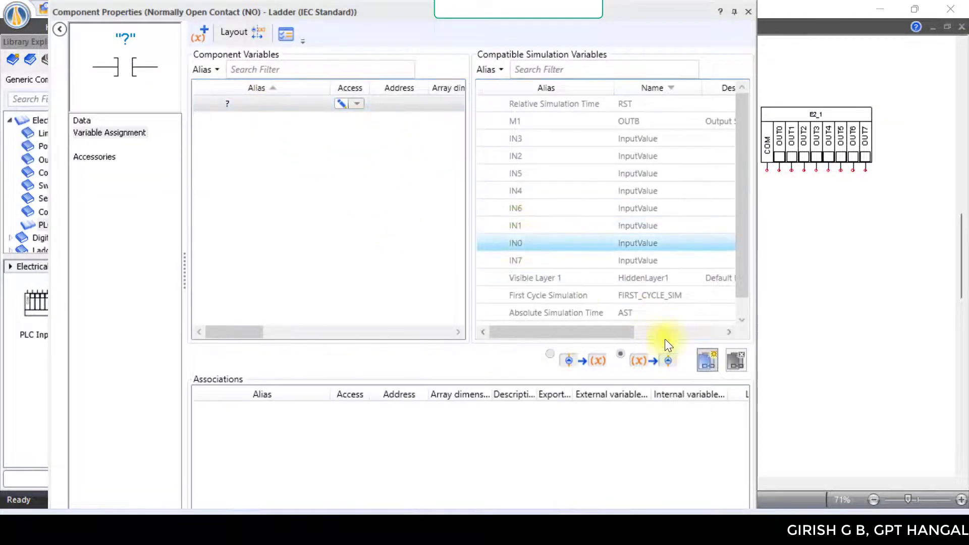
pyautogui.click(705, 360)
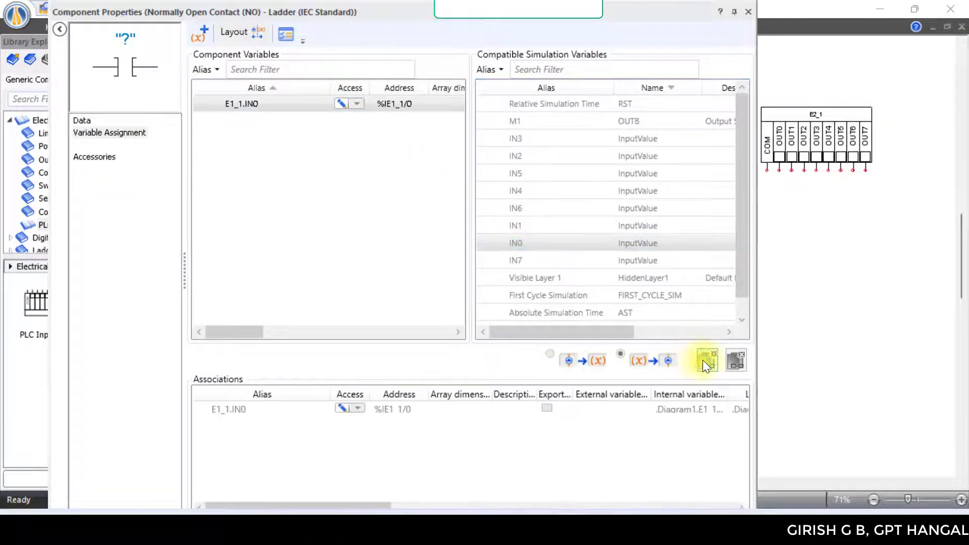
pyautogui.click(747, 12)
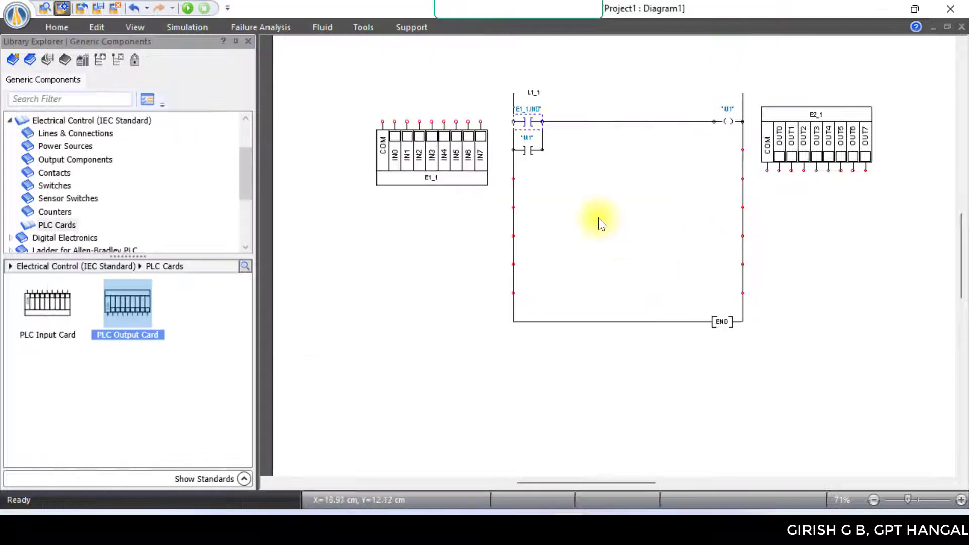
# - Place an IEC ladder Timer ON-Delay (TON) block below the M1 latch contact and wire its EN input to the left rail
pyautogui.click(961, 500)
pyautogui.moveTo(648, 484); pyautogui.dragTo(653, 484)
pyautogui.click(961, 500)
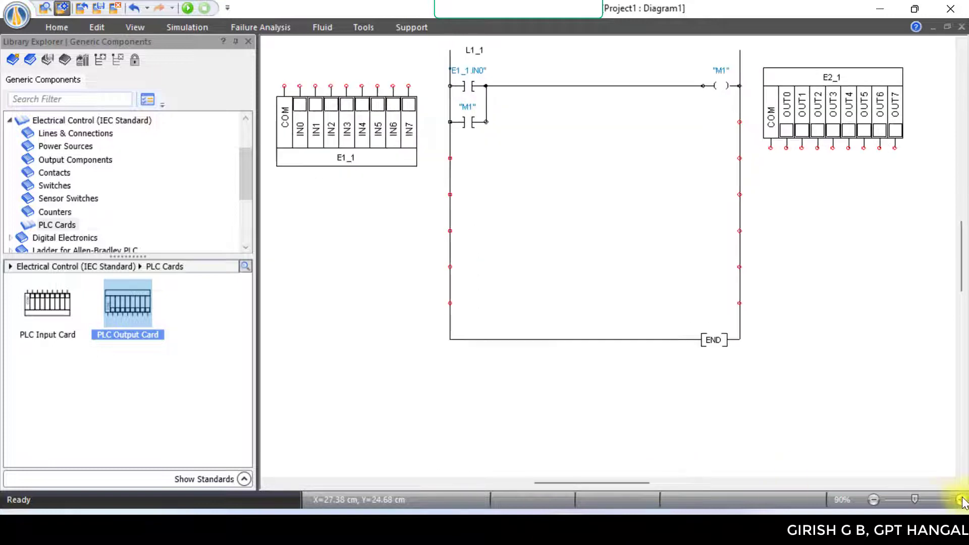
pyautogui.moveTo(644, 483); pyautogui.dragTo(641, 483)
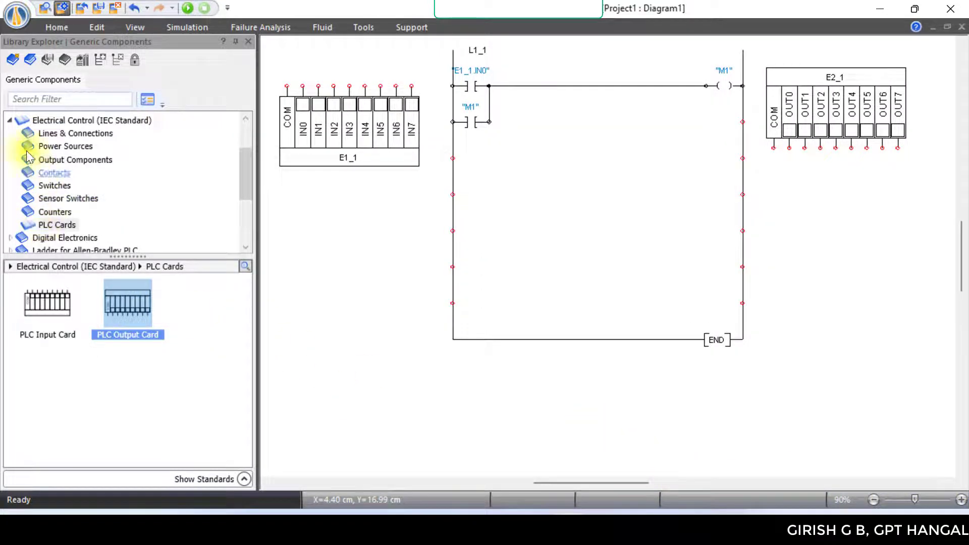
pyautogui.click(10, 120)
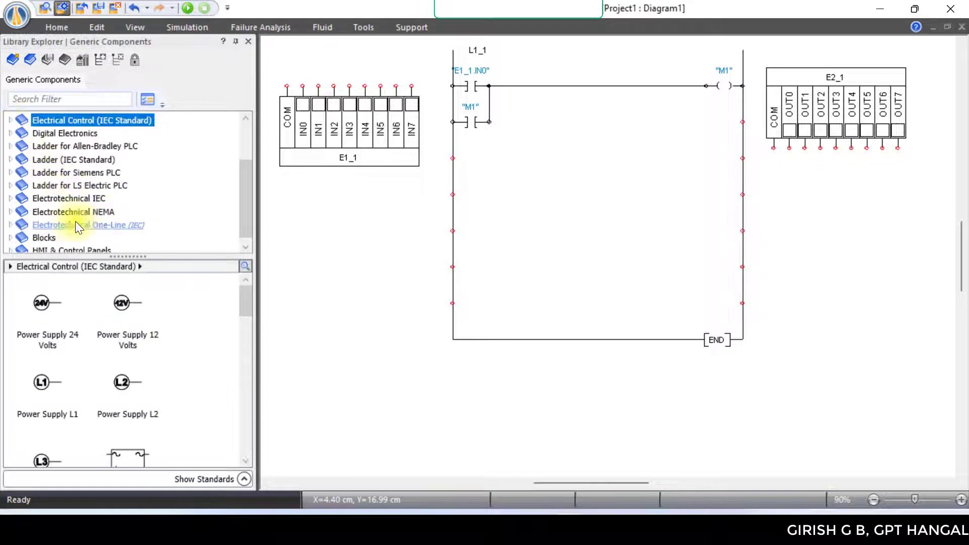
pyautogui.click(87, 160)
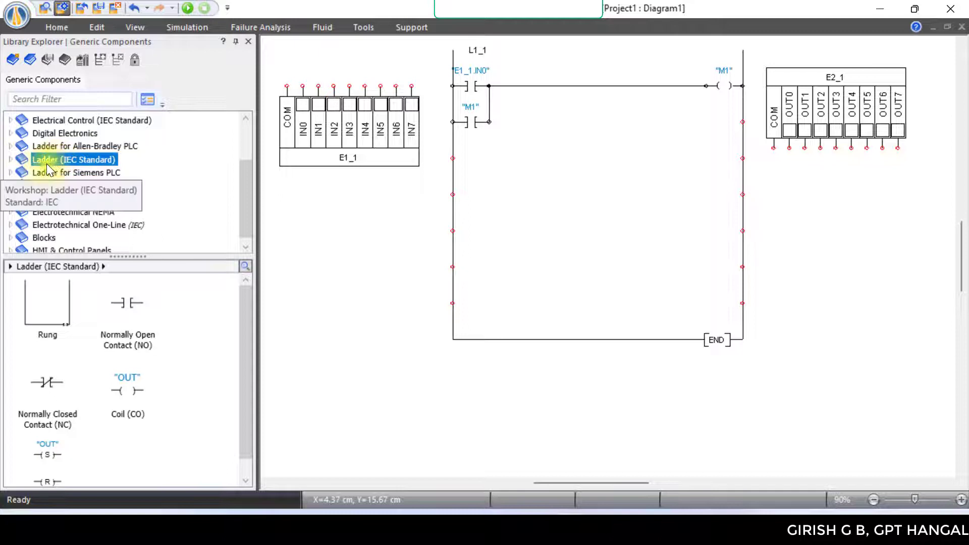
pyautogui.click(10, 160)
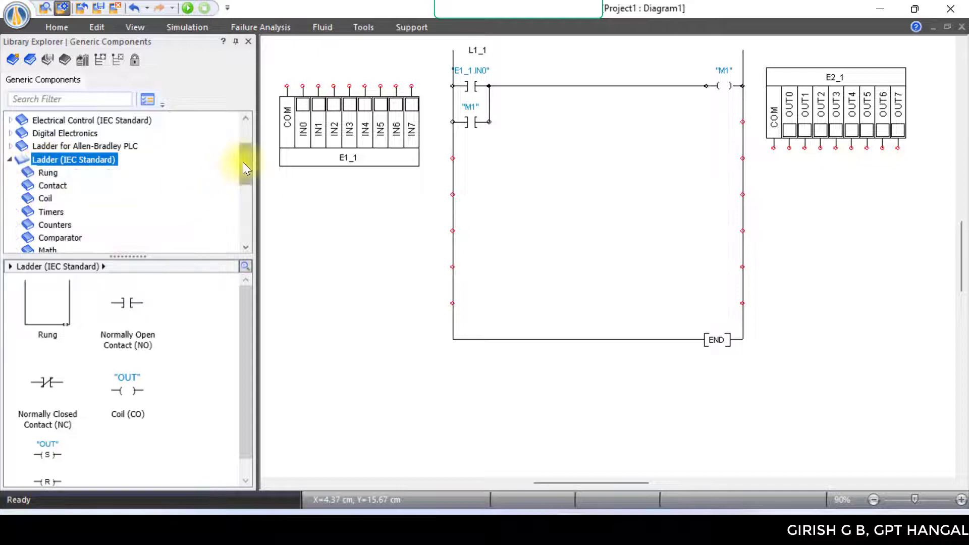
pyautogui.moveTo(243, 162); pyautogui.dragTo(243, 171)
pyautogui.click(54, 183)
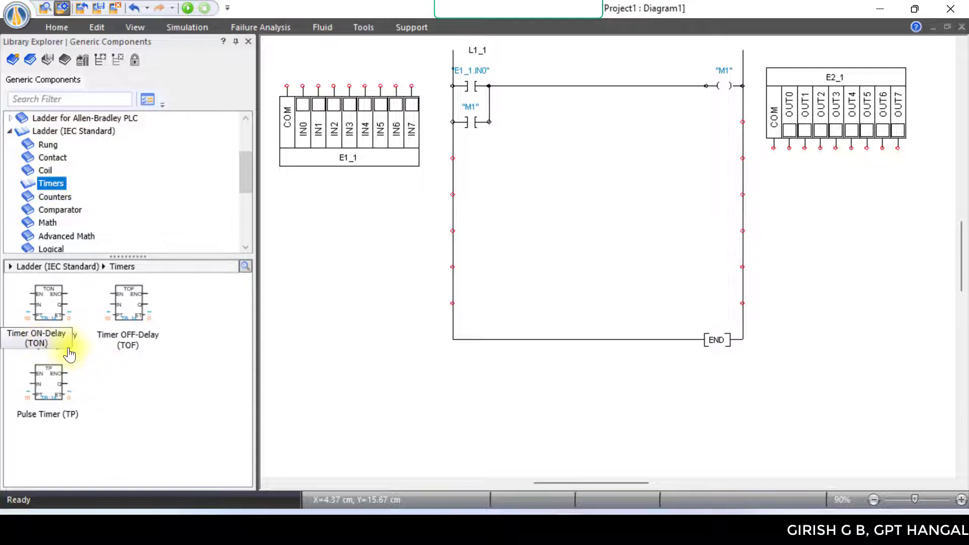
pyautogui.moveTo(48, 342); pyautogui.dragTo(565, 159)
pyautogui.click(541, 270)
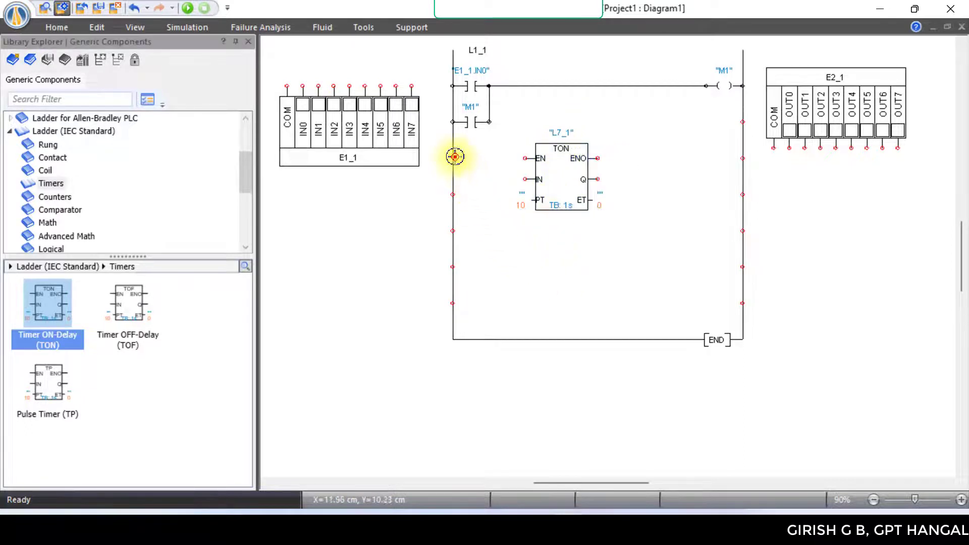
pyautogui.moveTo(451, 158); pyautogui.dragTo(525, 158)
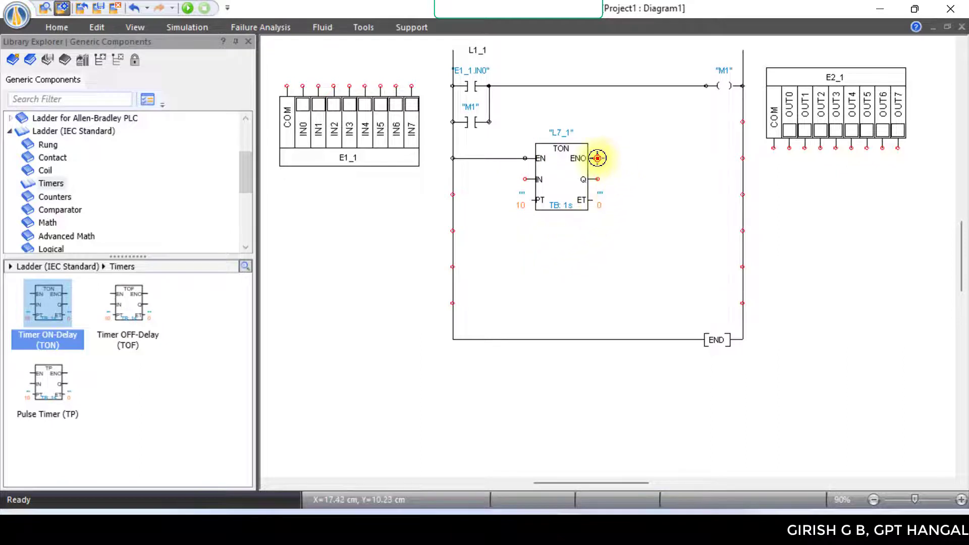
# - Wire the TON timer's ENO output to the right rail and add a normally open contact between its EN line and IN input
pyautogui.moveTo(597, 158); pyautogui.dragTo(742, 158)
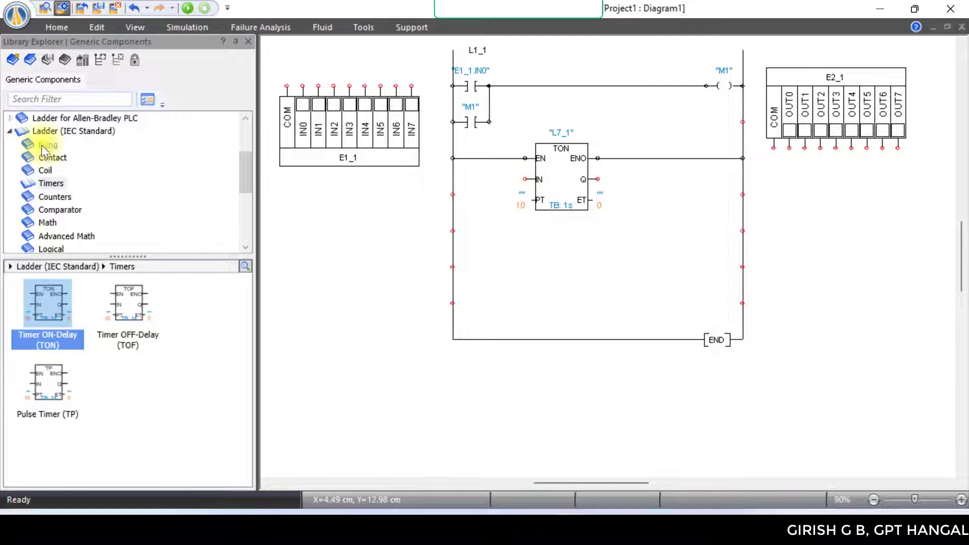
pyautogui.click(47, 133)
pyautogui.moveTo(128, 308)
pyautogui.mouseDown()
pyautogui.moveTo(487, 277)
pyautogui.moveTo(501, 177)
pyautogui.moveTo(525, 158)
pyautogui.mouseUp()
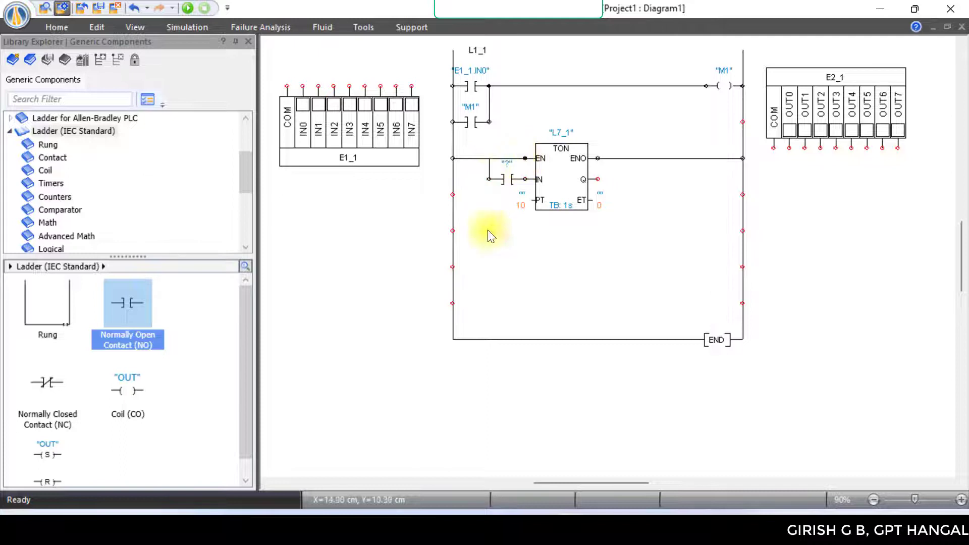
# - Assign the coil variable M1 to the normally open contact at the timer's IN input
pyautogui.doubleClick(506, 180)
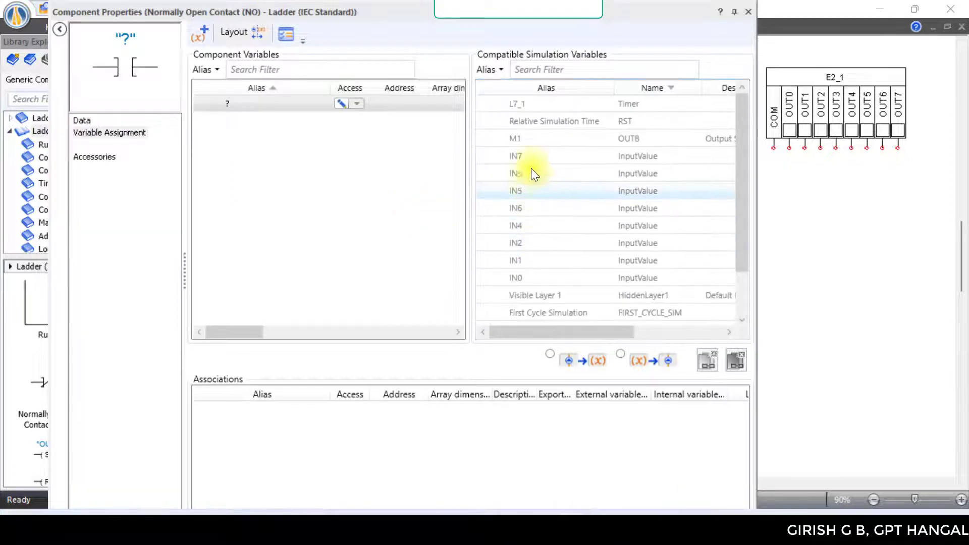
pyautogui.click(532, 138)
pyautogui.click(707, 360)
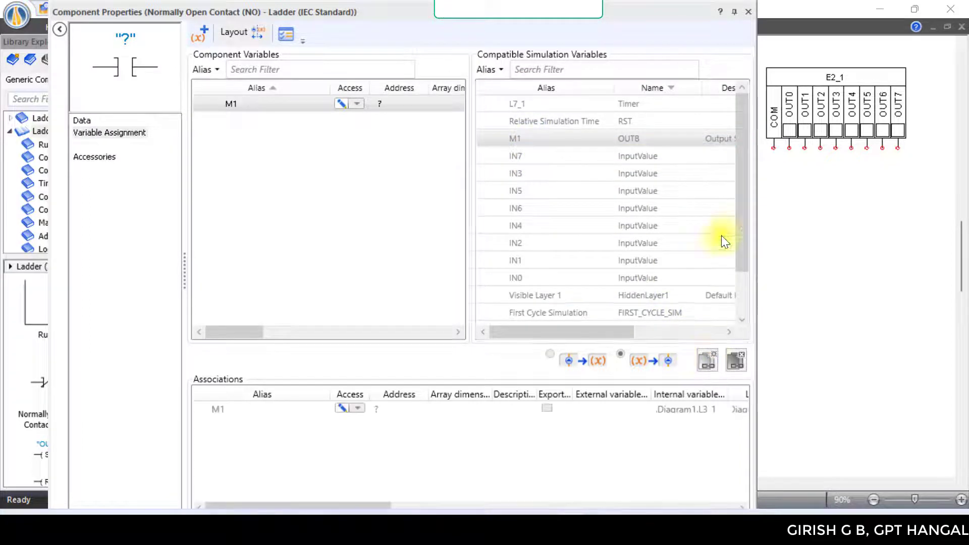
pyautogui.click(748, 12)
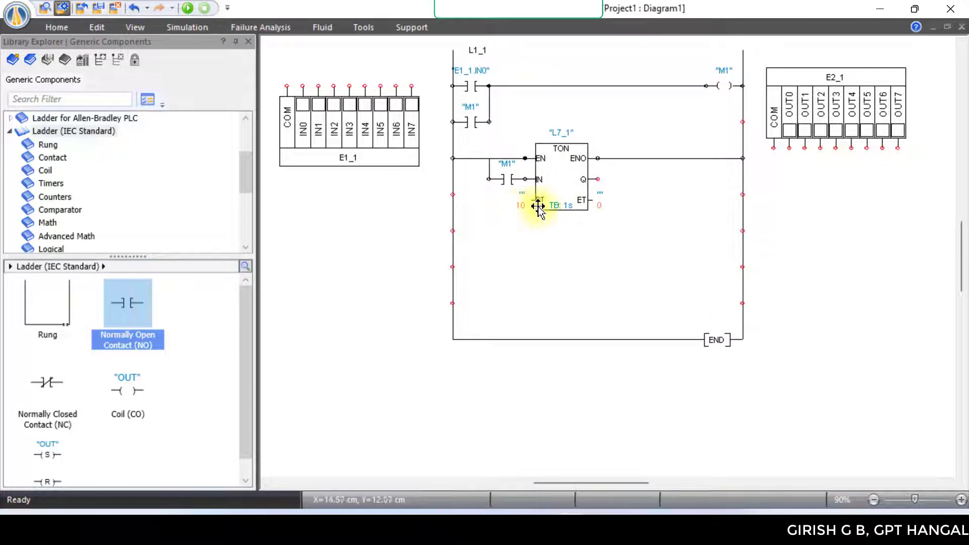
# - Set the preset time (PT) of the first TON timer to 7
pyautogui.doubleClick(553, 187)
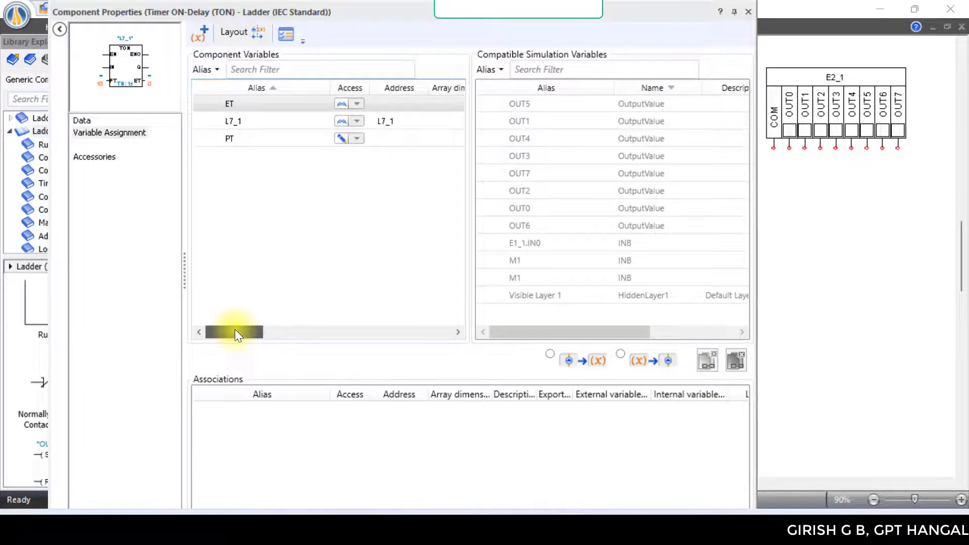
pyautogui.moveTo(235, 331); pyautogui.dragTo(449, 331)
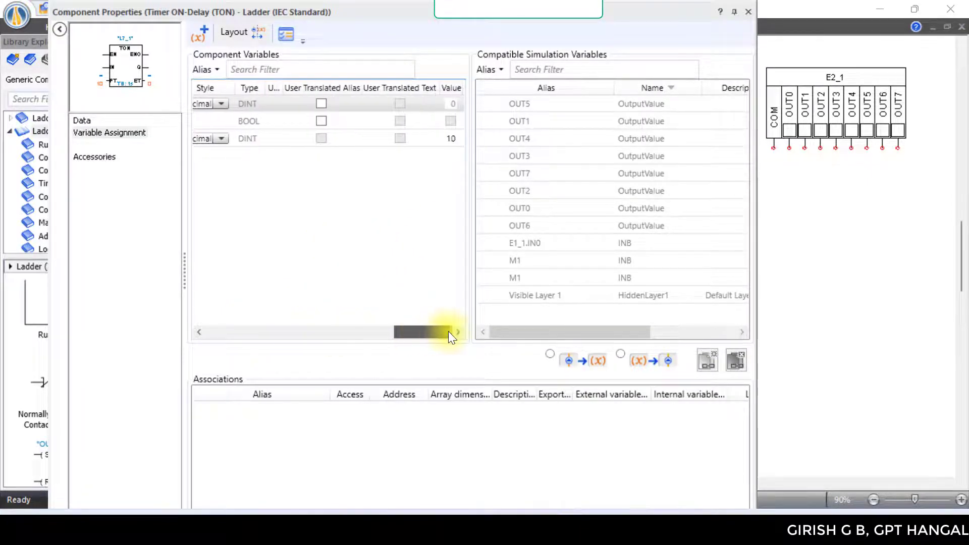
pyautogui.click(454, 142)
pyautogui.press('BackSpace')
pyautogui.press('BackSpace')
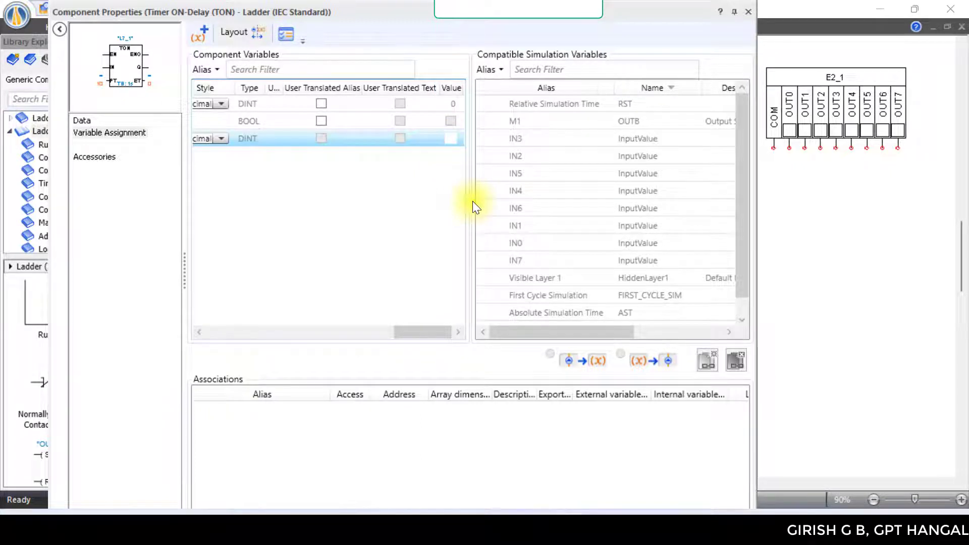
pyautogui.write('7')
pyautogui.click(748, 11)
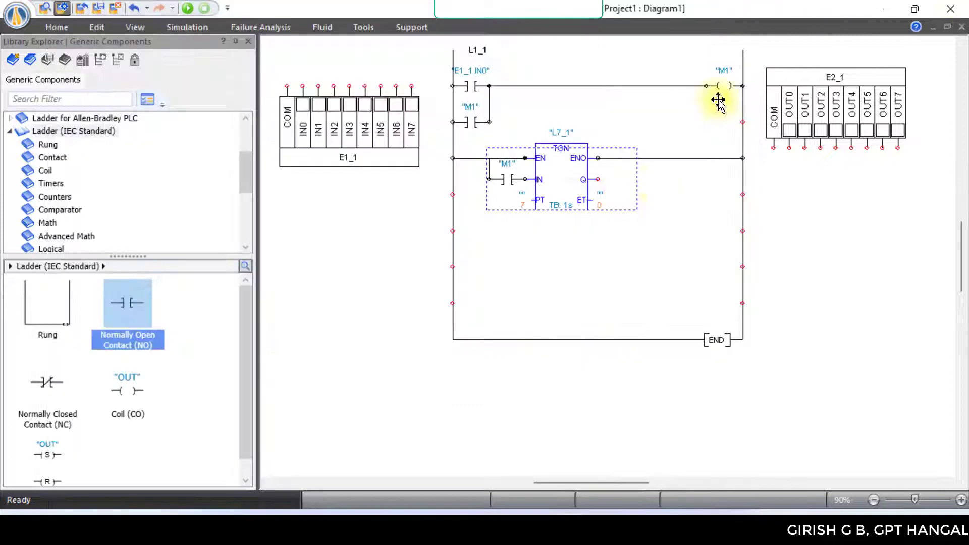
pyautogui.click(611, 247)
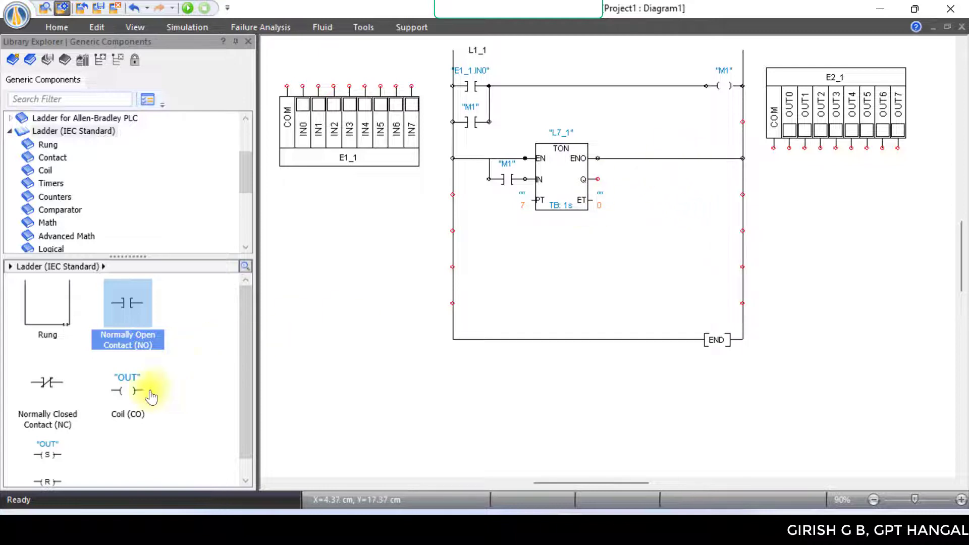
# - Place a coil on the first timer's Q output with the alias Mixer A
pyautogui.moveTo(123, 417); pyautogui.dragTo(617, 179)
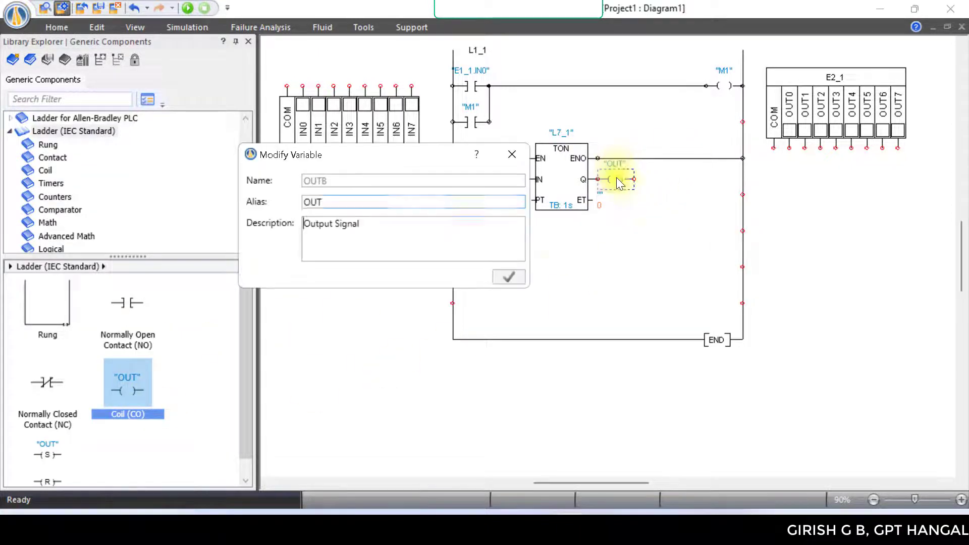
pyautogui.click(504, 277)
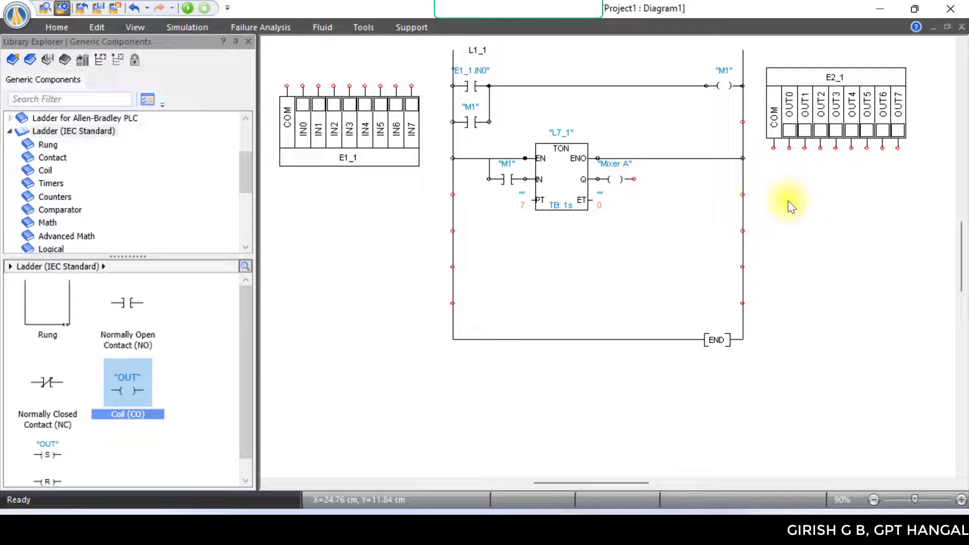
# - Assign the output card's OUT0 variable to the Mixer A coil and connect the coil's free end to the timer's ENO line
pyautogui.doubleClick(615, 180)
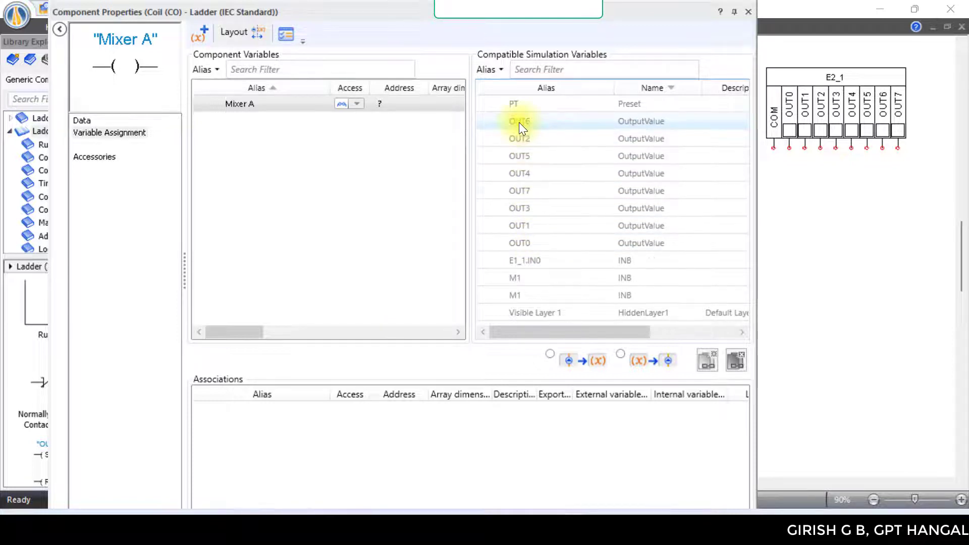
pyautogui.click(523, 244)
pyautogui.click(244, 104)
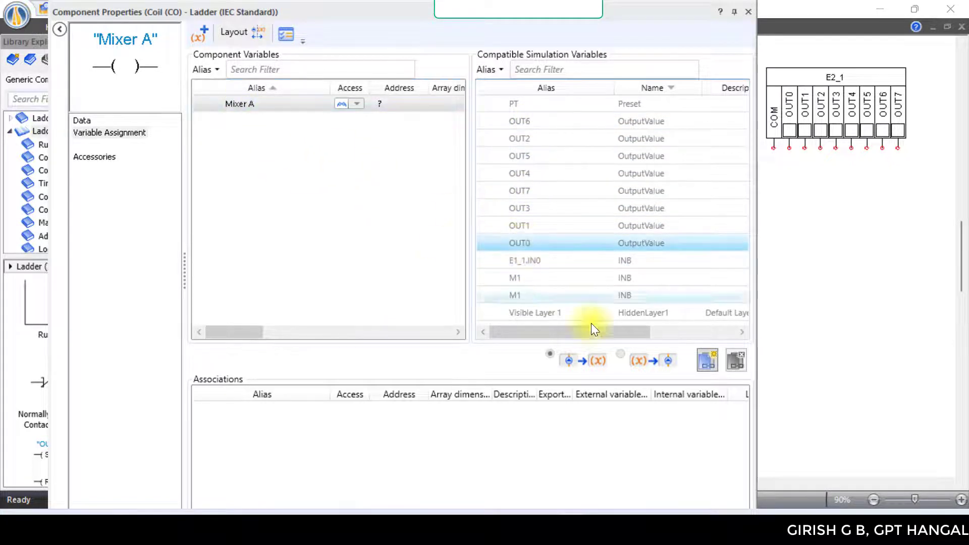
pyautogui.click(708, 361)
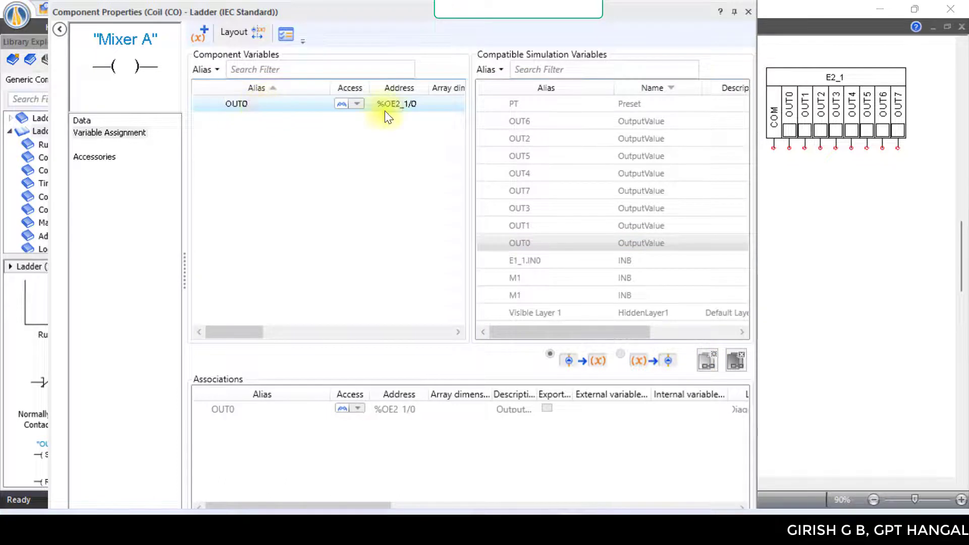
pyautogui.click(747, 11)
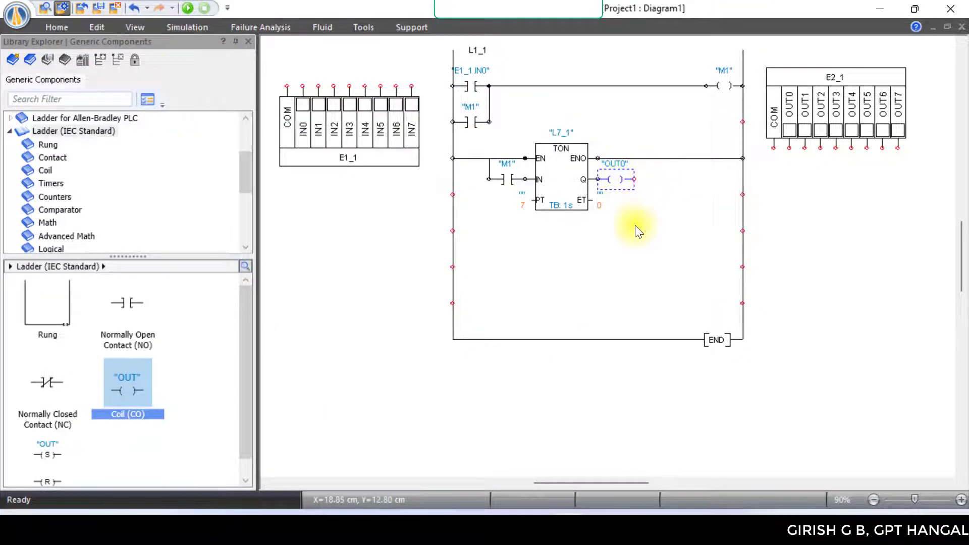
pyautogui.moveTo(634, 180); pyautogui.dragTo(599, 158)
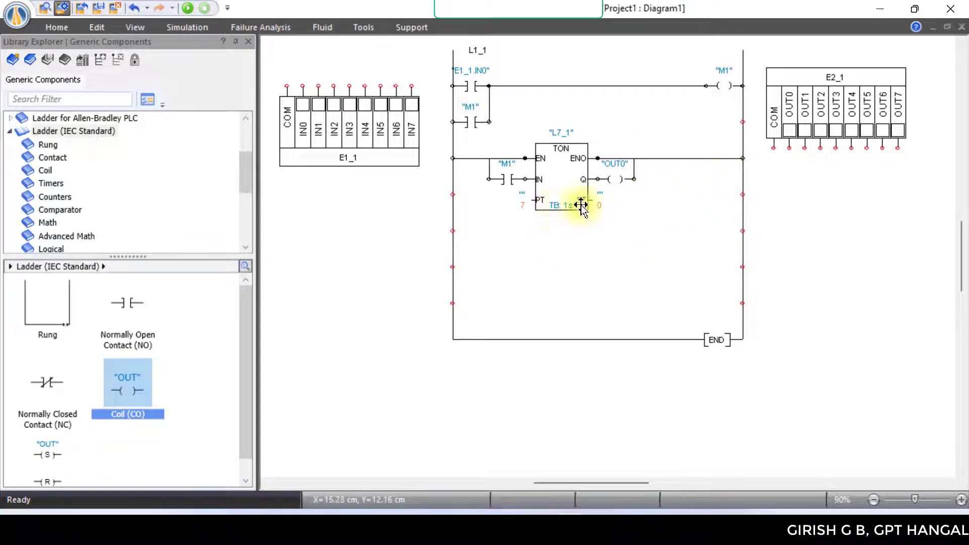
# - Place a second Timer ON-Delay (TON) below the first and wire its EN to the left rail and ENO to the right rail
pyautogui.click(45, 183)
pyautogui.click(47, 331)
pyautogui.moveTo(47, 331); pyautogui.dragTo(568, 227)
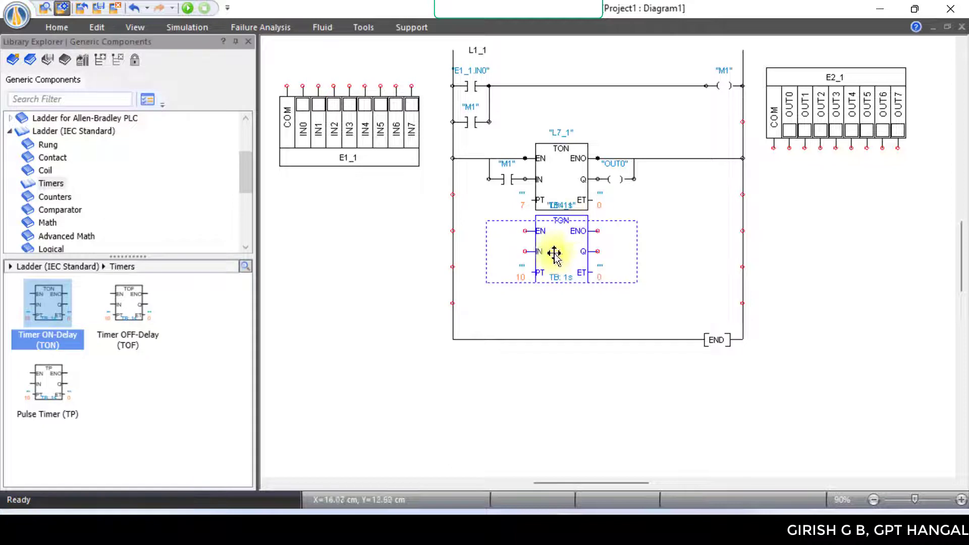
pyautogui.click(539, 311)
pyautogui.moveTo(458, 231); pyautogui.dragTo(525, 230)
pyautogui.moveTo(598, 228); pyautogui.dragTo(742, 231)
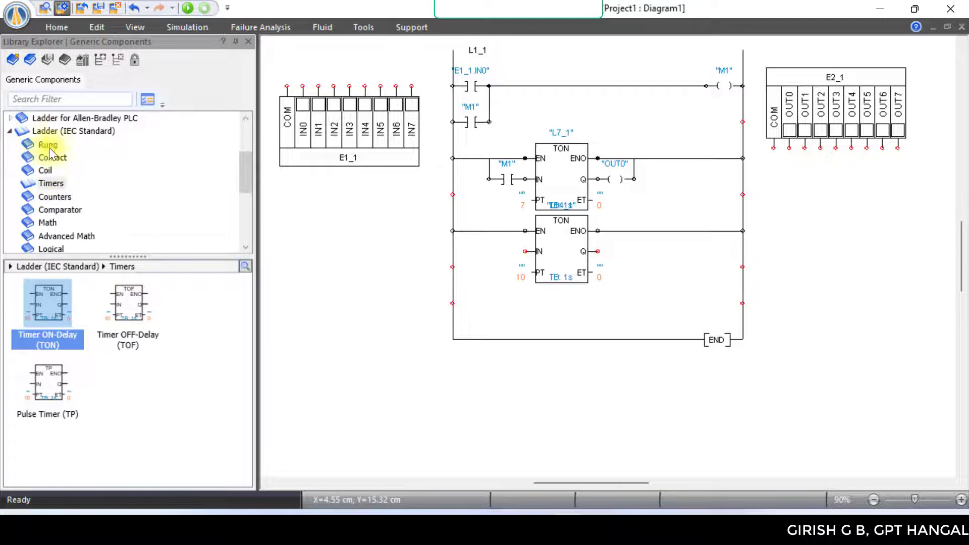
# - Add a normally open contact between the second timer's EN line and IN input and assign it the coil variable OUT0
pyautogui.click(58, 133)
pyautogui.moveTo(128, 303); pyautogui.dragTo(525, 231)
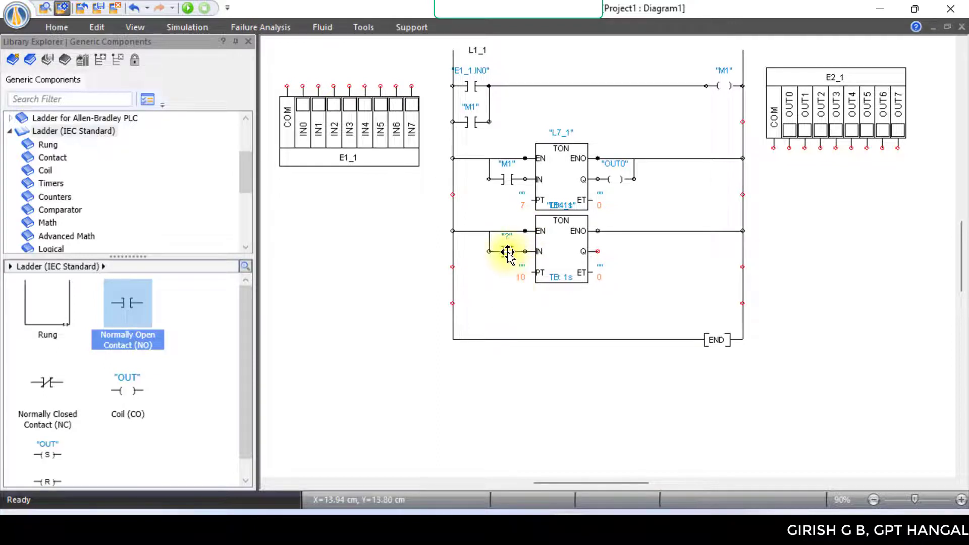
pyautogui.doubleClick(508, 251)
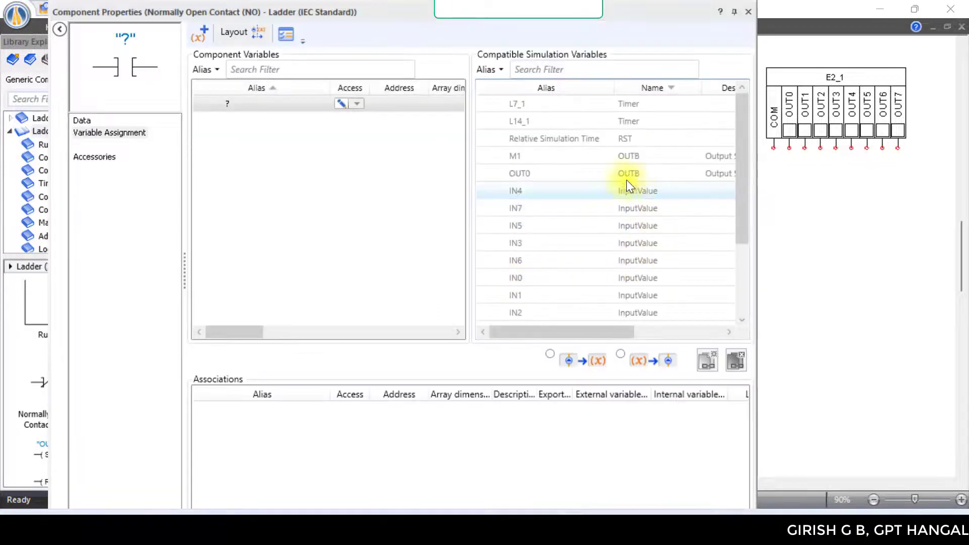
pyautogui.click(526, 171)
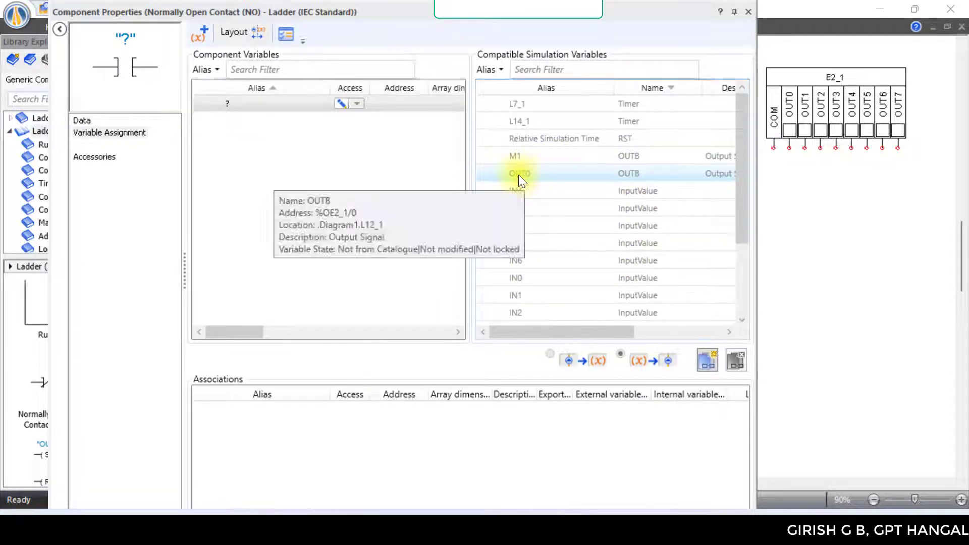
pyautogui.click(707, 360)
pyautogui.click(748, 11)
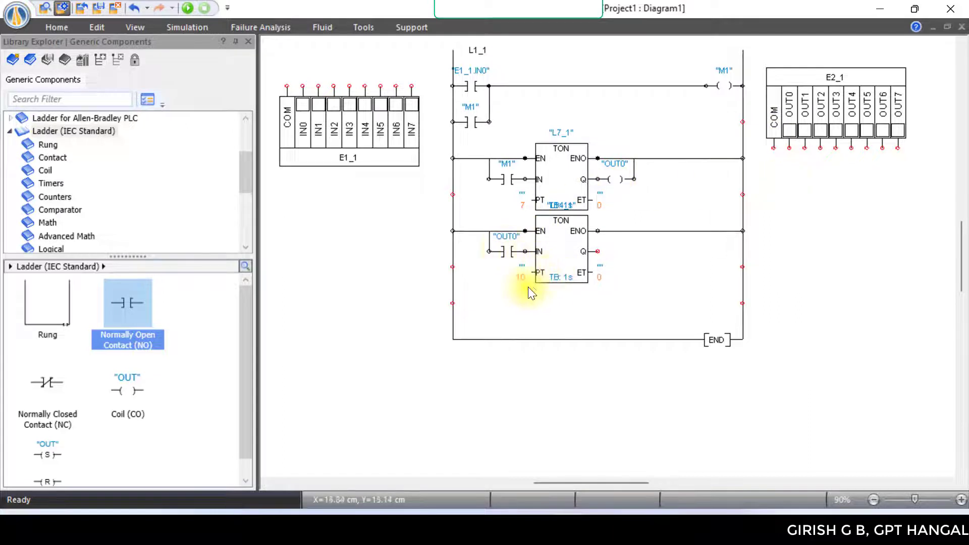
pyautogui.doubleClick(552, 264)
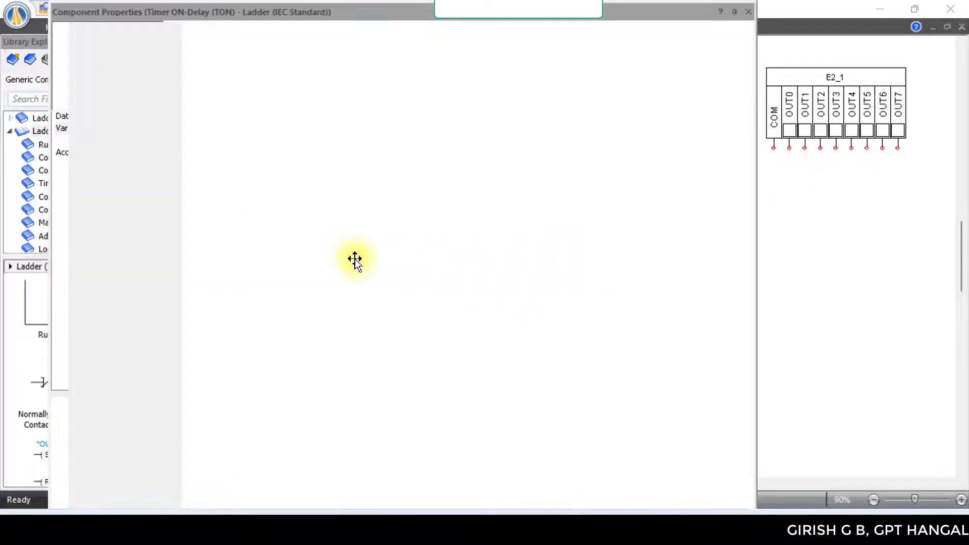
pyautogui.moveTo(244, 327); pyautogui.dragTo(457, 328)
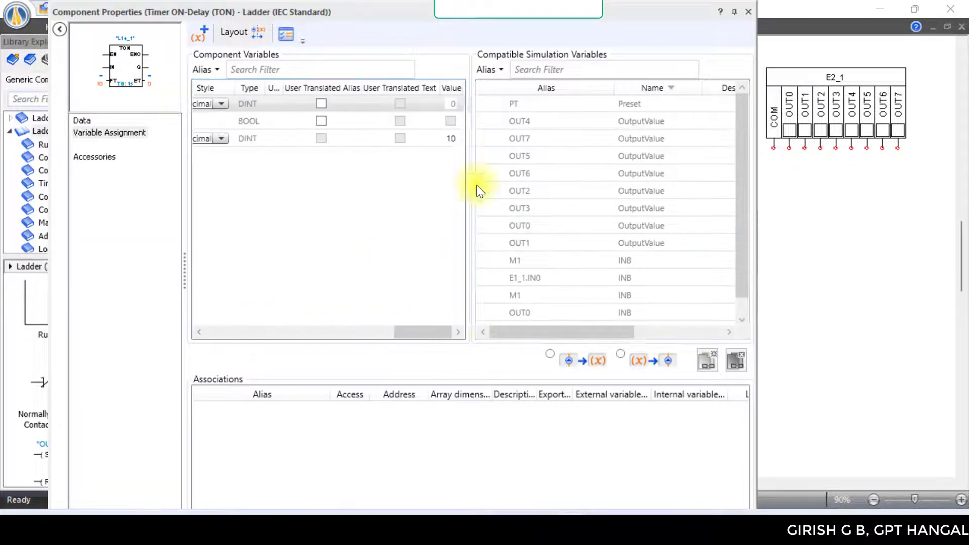
pyautogui.click(452, 142)
pyautogui.write('3')
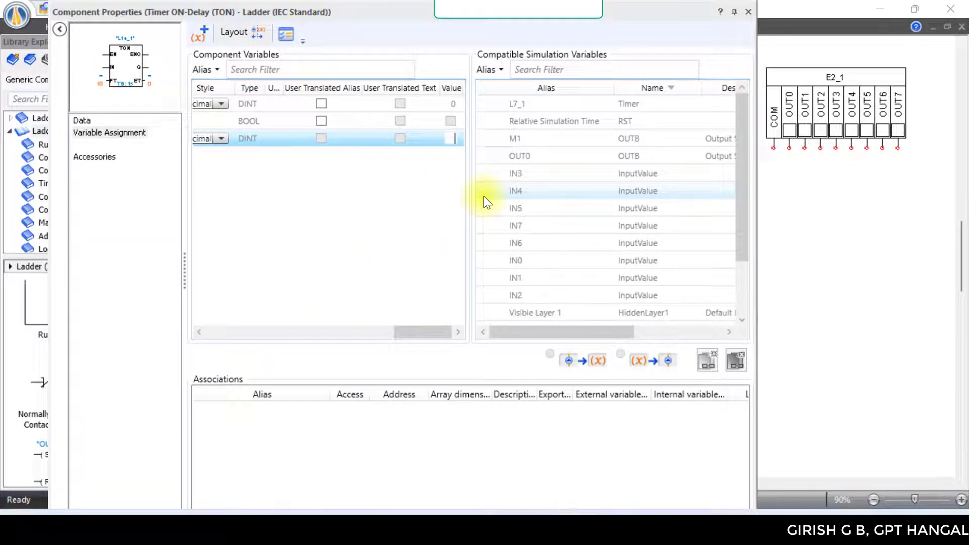
pyautogui.write('.6')
pyautogui.click(538, 307)
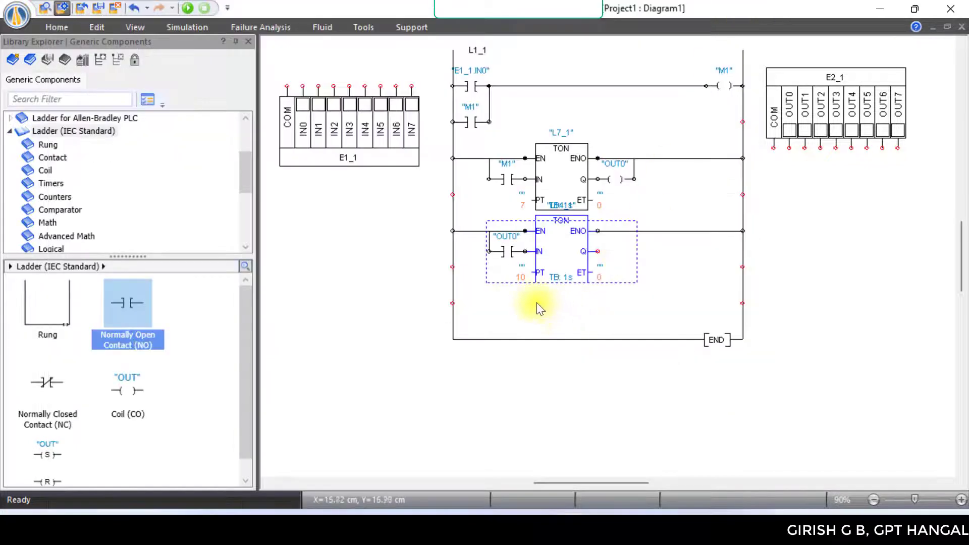
# - Set the preset time (PT) of the second TON timer to 4
pyautogui.doubleClick(548, 276)
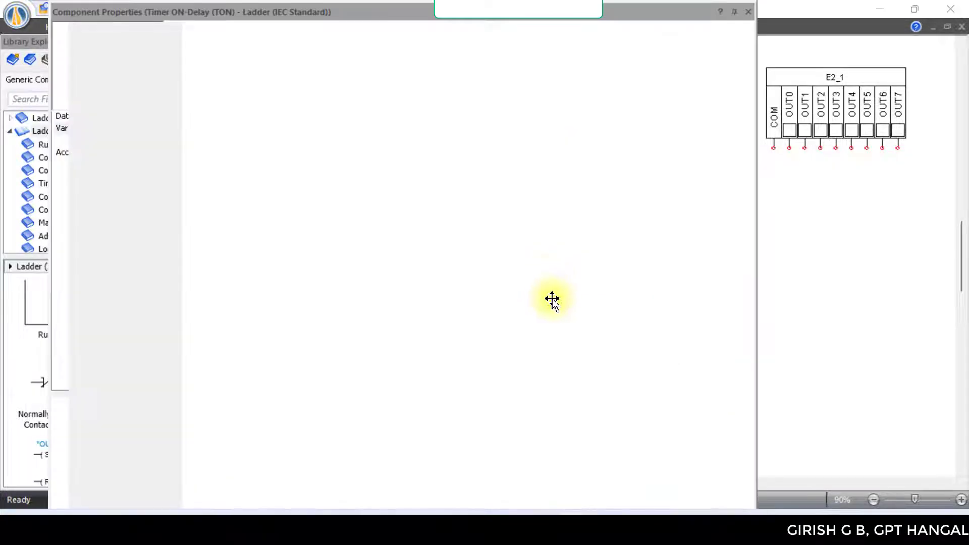
pyautogui.click(329, 332)
pyautogui.moveTo(329, 332); pyautogui.dragTo(460, 327)
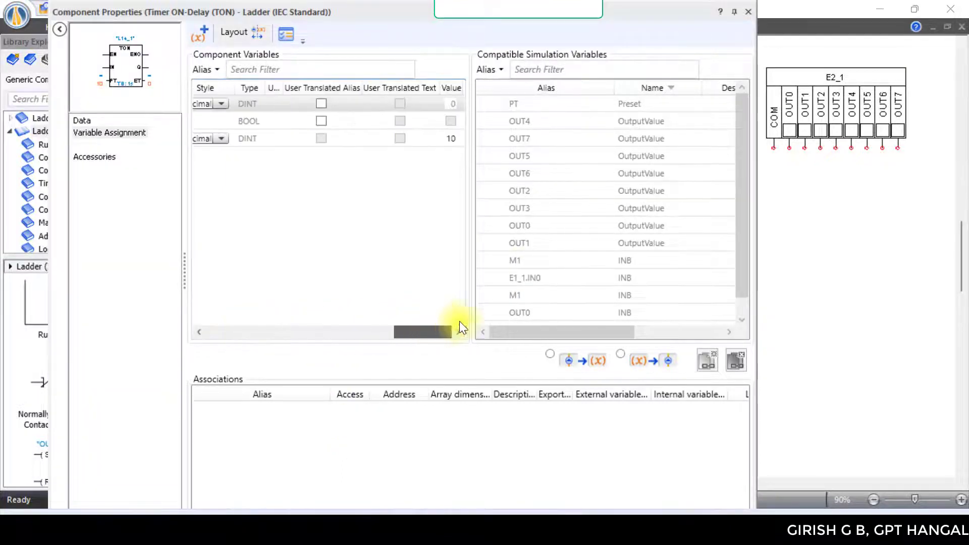
pyautogui.click(450, 138)
pyautogui.write('4')
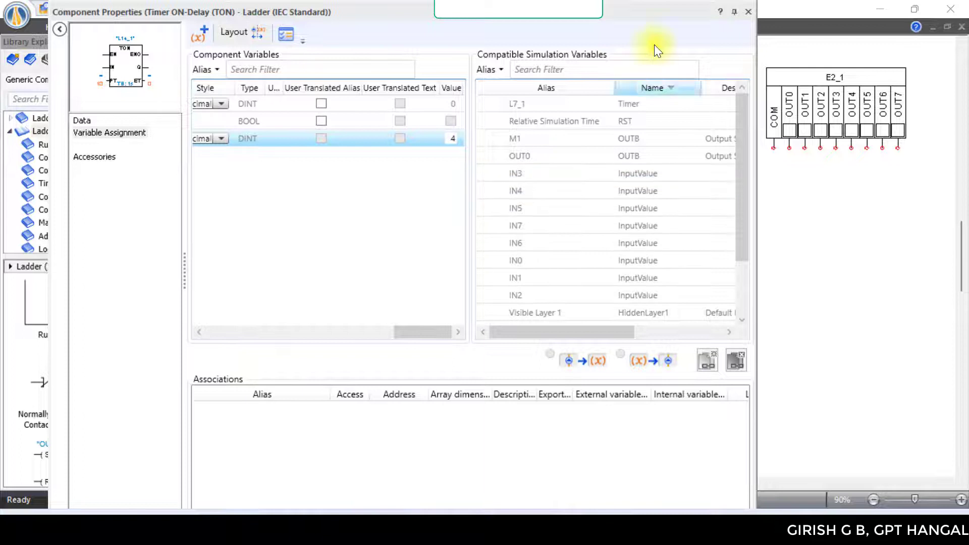
pyautogui.click(749, 11)
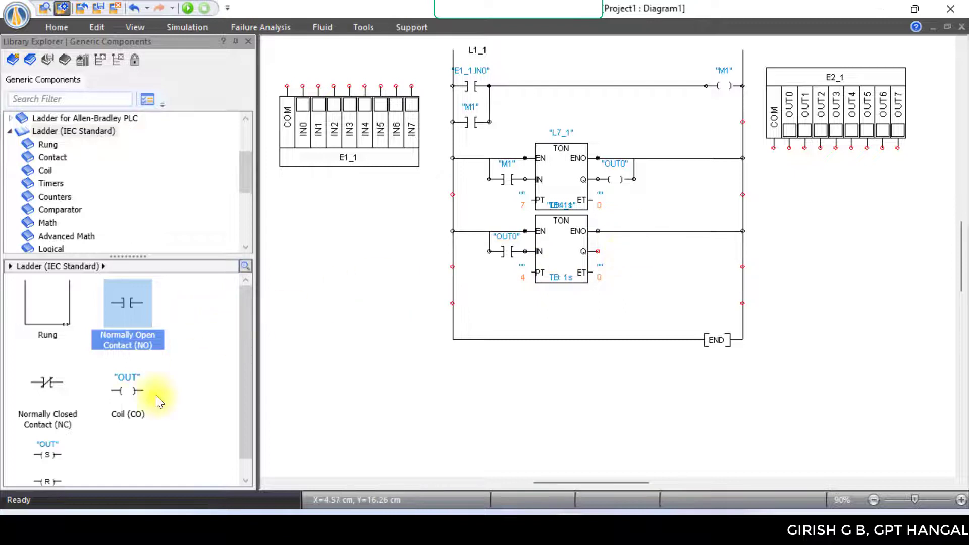
# - Place a coil with the alias Mixer B on the second timer's Q output and connect its free end to the ENO line
pyautogui.moveTo(126, 415); pyautogui.dragTo(620, 250)
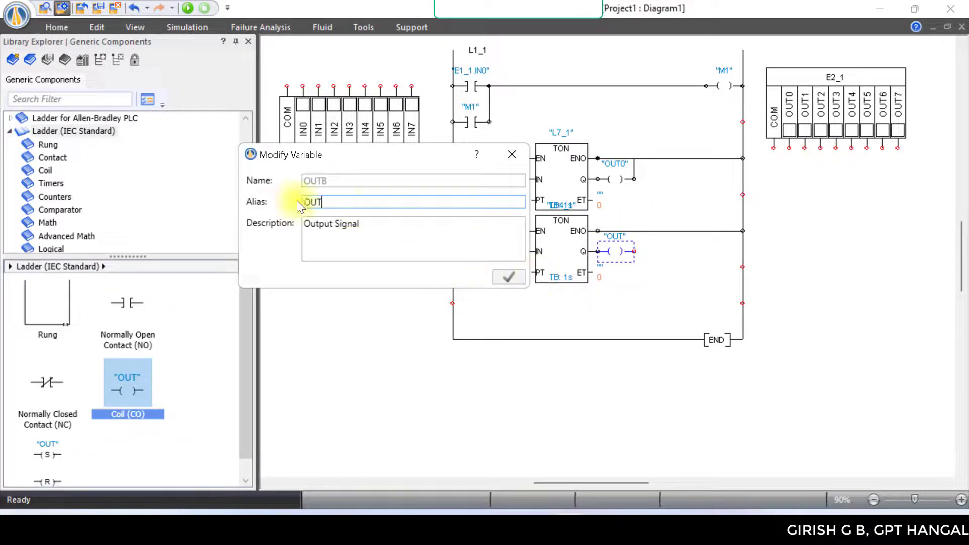
pyautogui.write('Mi')
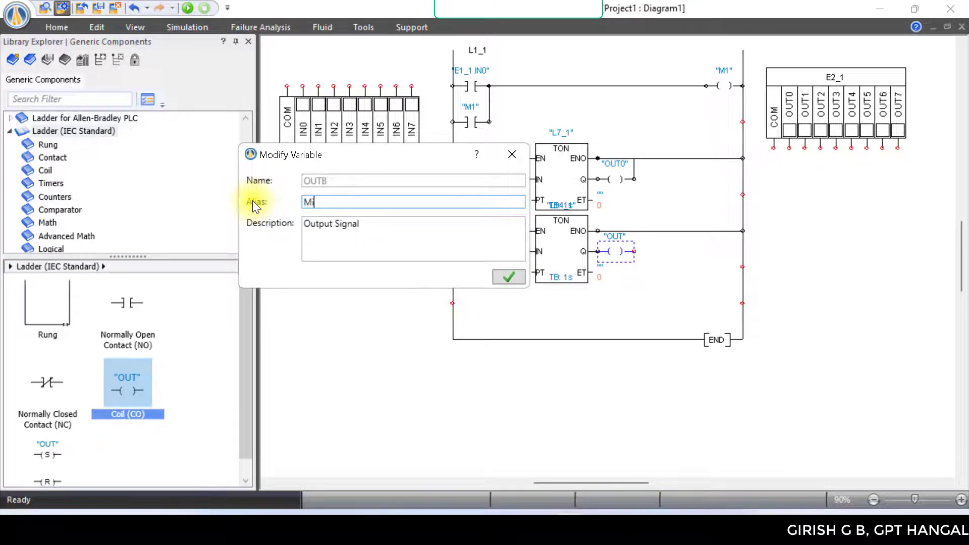
pyautogui.write('xer B')
pyautogui.press('Return')
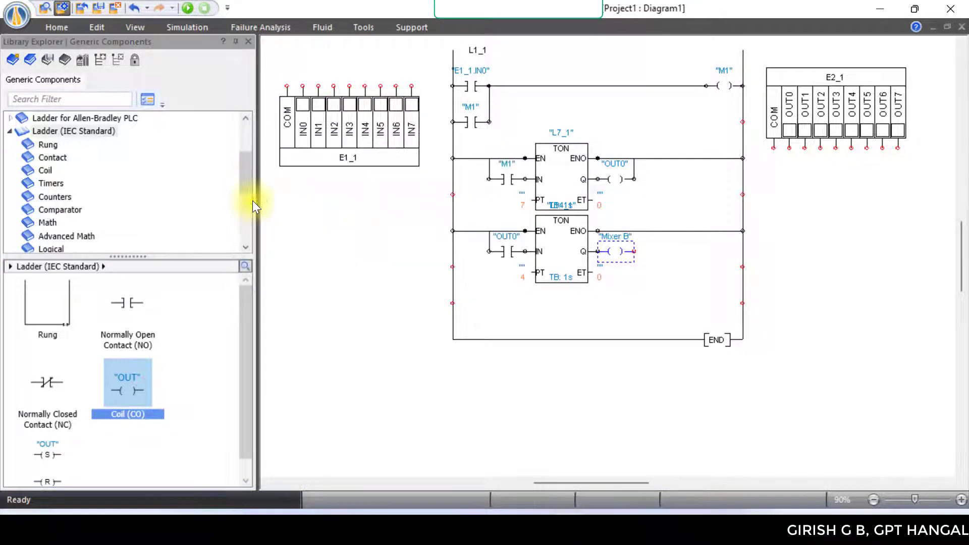
pyautogui.moveTo(635, 250); pyautogui.dragTo(598, 232)
pyautogui.click(630, 245)
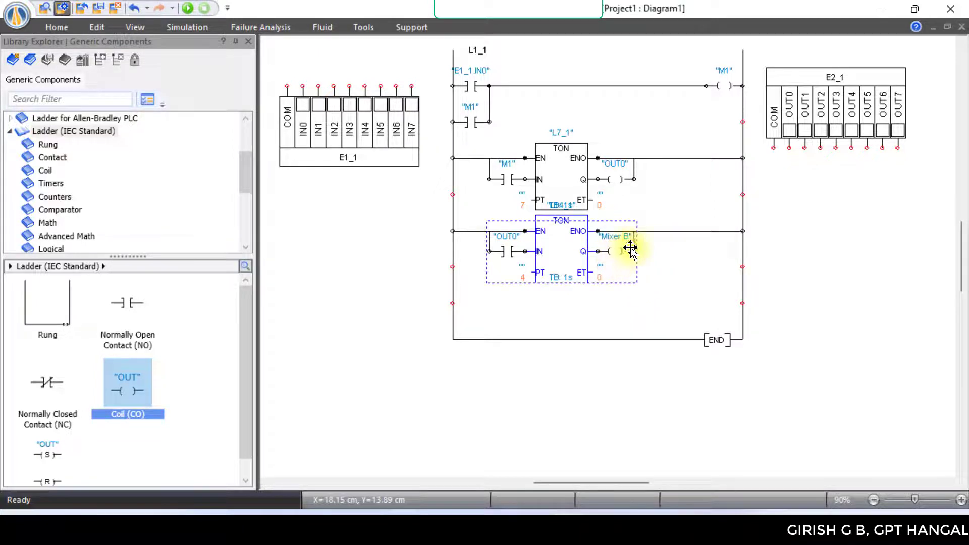
# - Link the Mixer B coil on the second timer's Q output to the output card variable OUT1
pyautogui.click(810, 187)
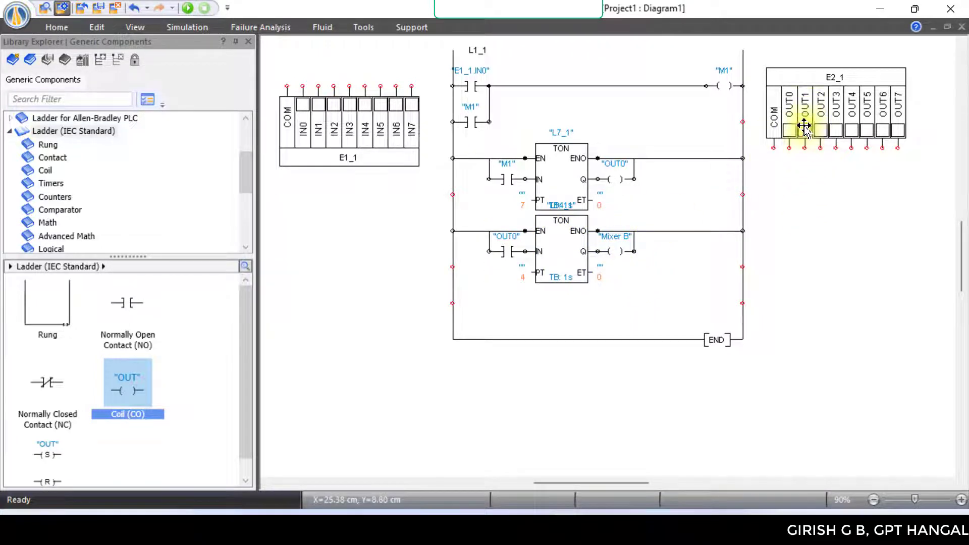
pyautogui.doubleClick(617, 254)
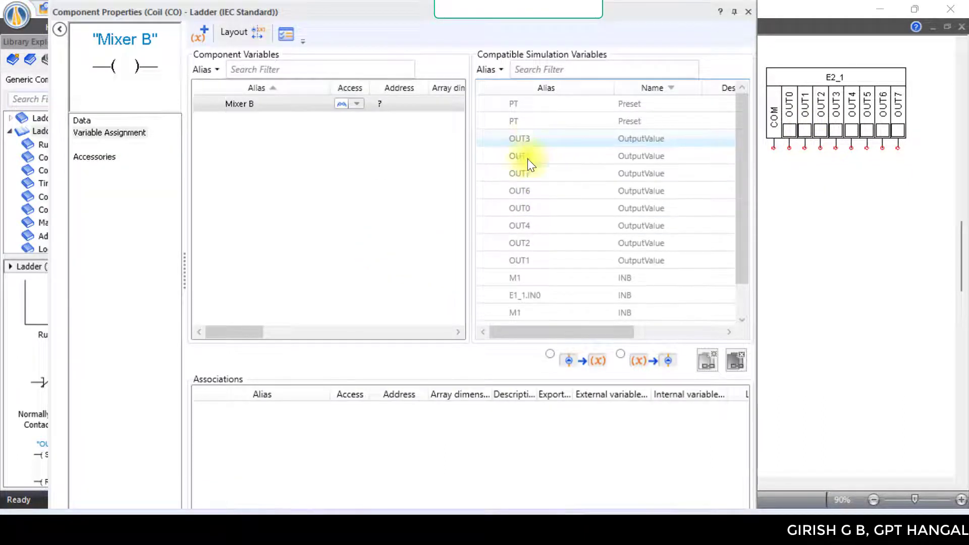
pyautogui.click(532, 261)
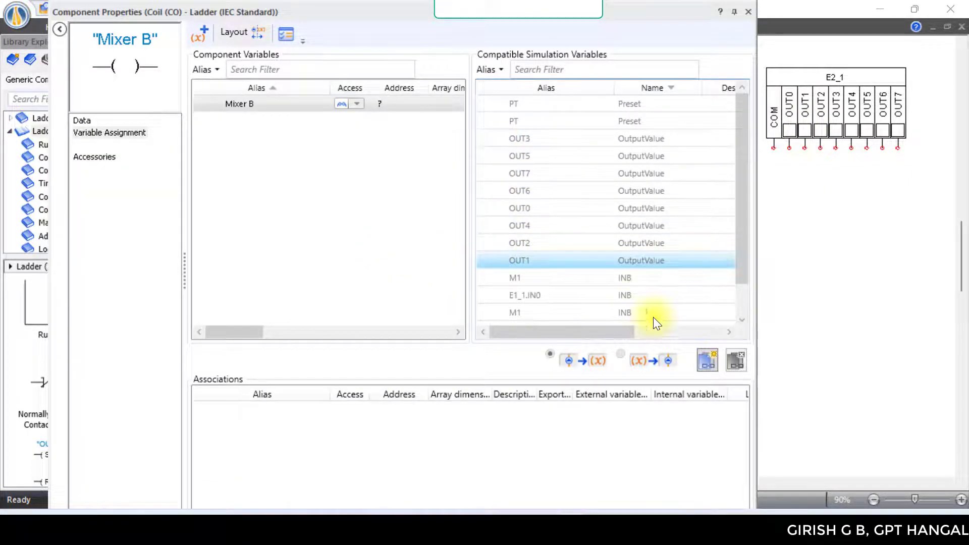
pyautogui.click(709, 361)
pyautogui.click(748, 11)
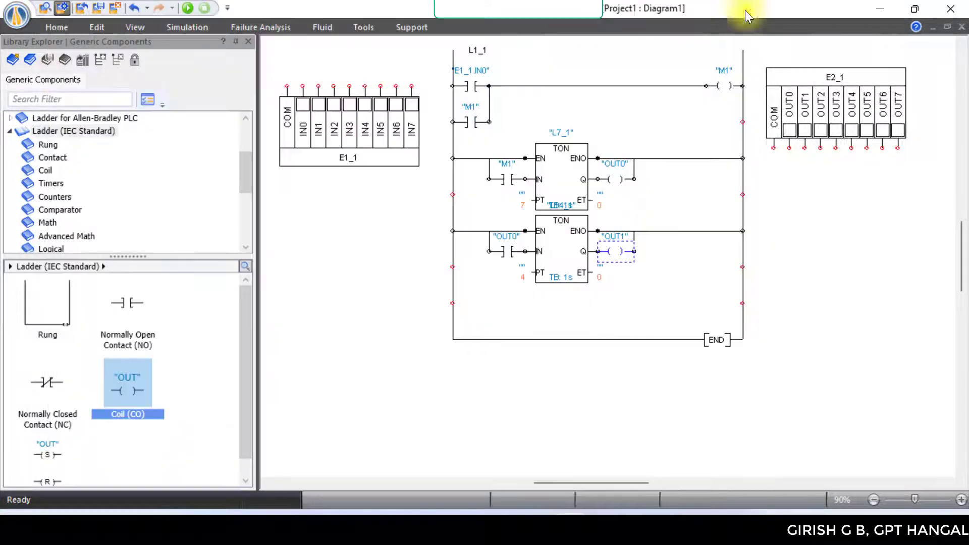
# - Extend the ladder's rails downward to make room for another timer rung above END
pyautogui.click(593, 341)
pyautogui.moveTo(598, 340); pyautogui.dragTo(598, 419)
pyautogui.click(576, 354)
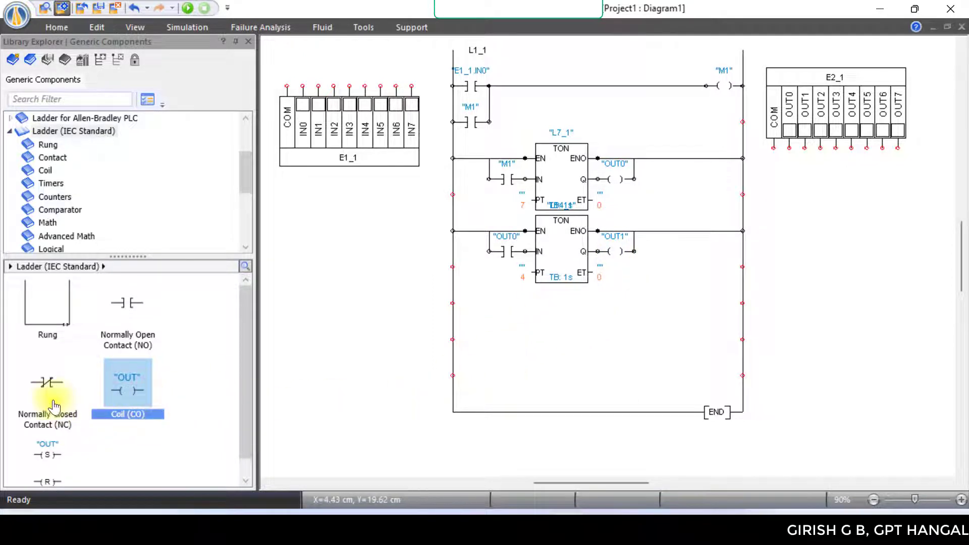
# - Place a third Timer ON-Delay (TON) below the second and wire its EN to the left rail and ENO to the right rail
pyautogui.click(49, 183)
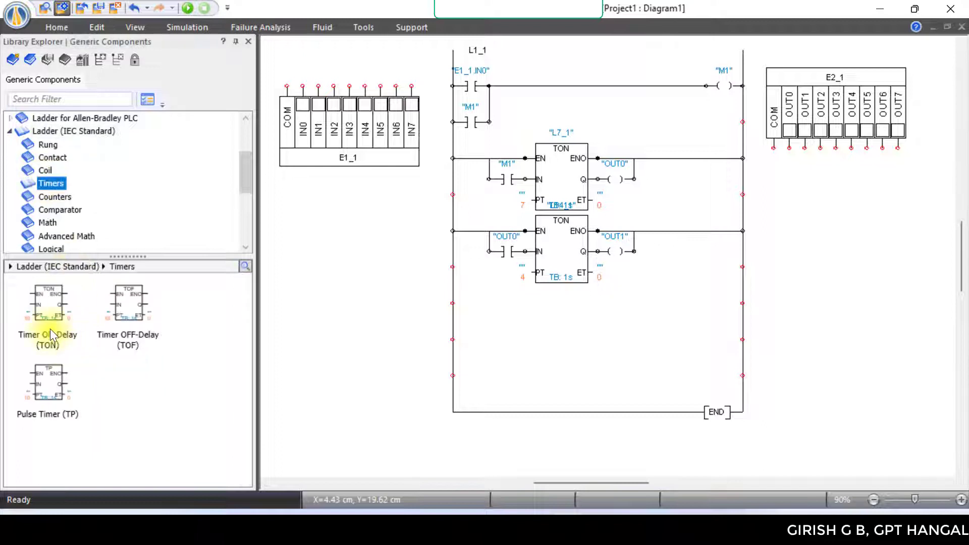
pyautogui.moveTo(50, 326); pyautogui.dragTo(564, 299)
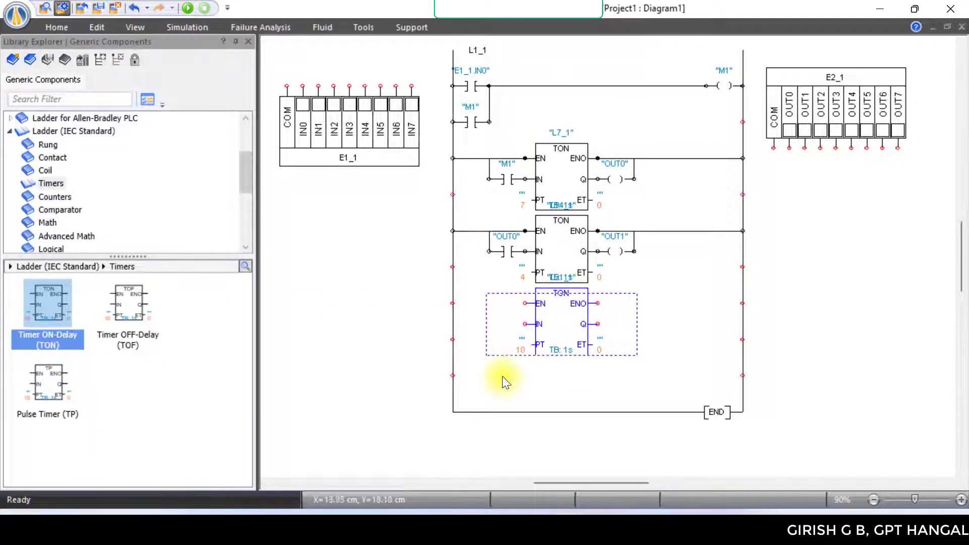
pyautogui.moveTo(452, 302); pyautogui.dragTo(522, 302)
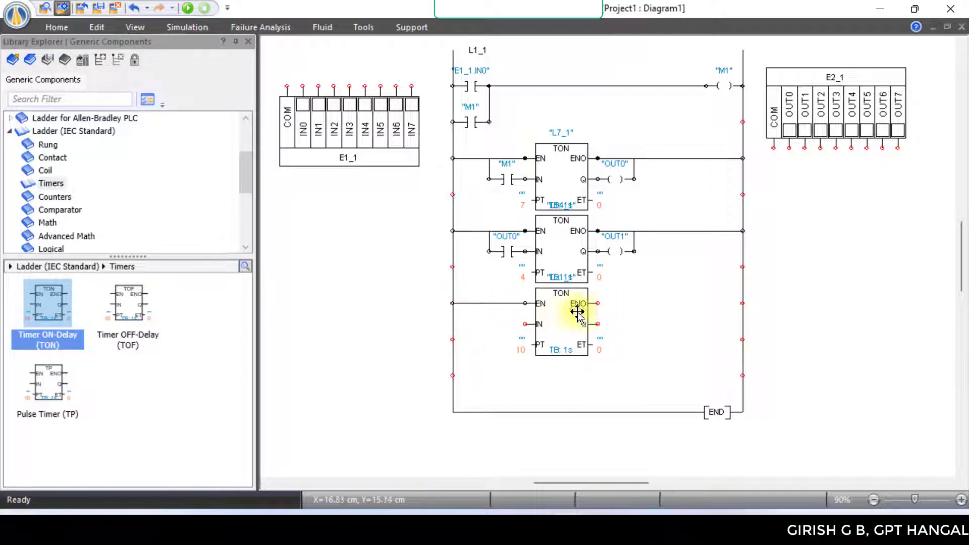
pyautogui.moveTo(599, 304); pyautogui.dragTo(742, 304)
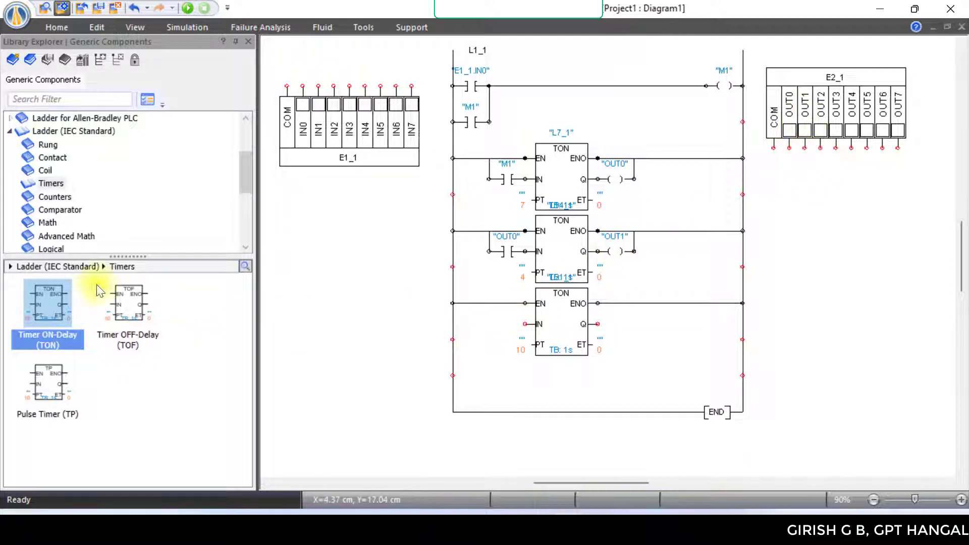
# - Add a normally open contact between the third timer's EN line and IN input and assign it the coil variable OUT1
pyautogui.click(60, 132)
pyautogui.moveTo(126, 338); pyautogui.dragTo(524, 302)
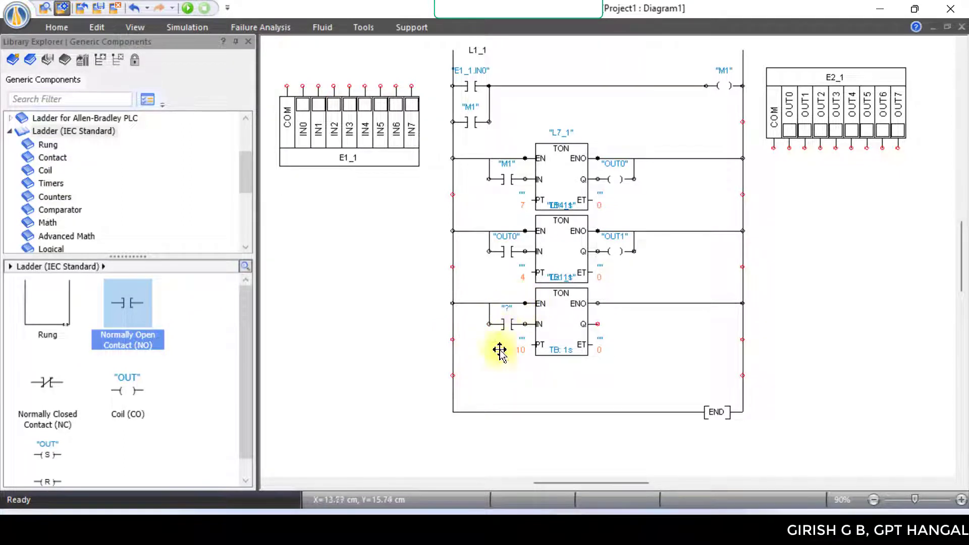
pyautogui.doubleClick(506, 325)
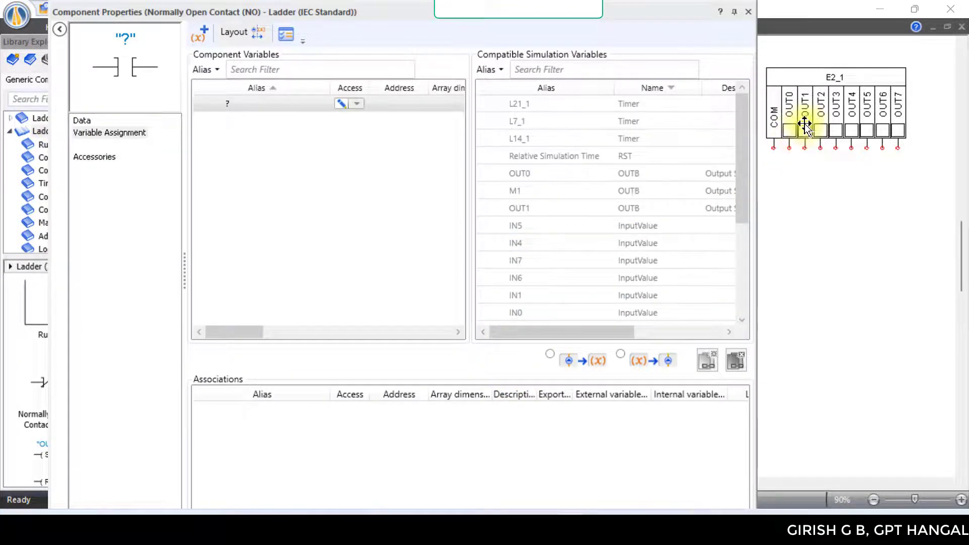
pyautogui.click(523, 208)
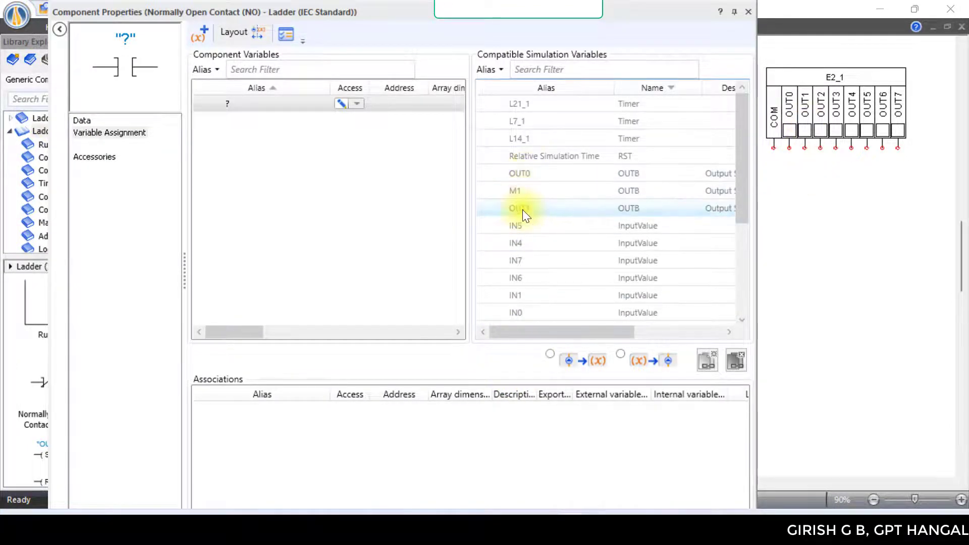
pyautogui.click(706, 360)
pyautogui.click(747, 12)
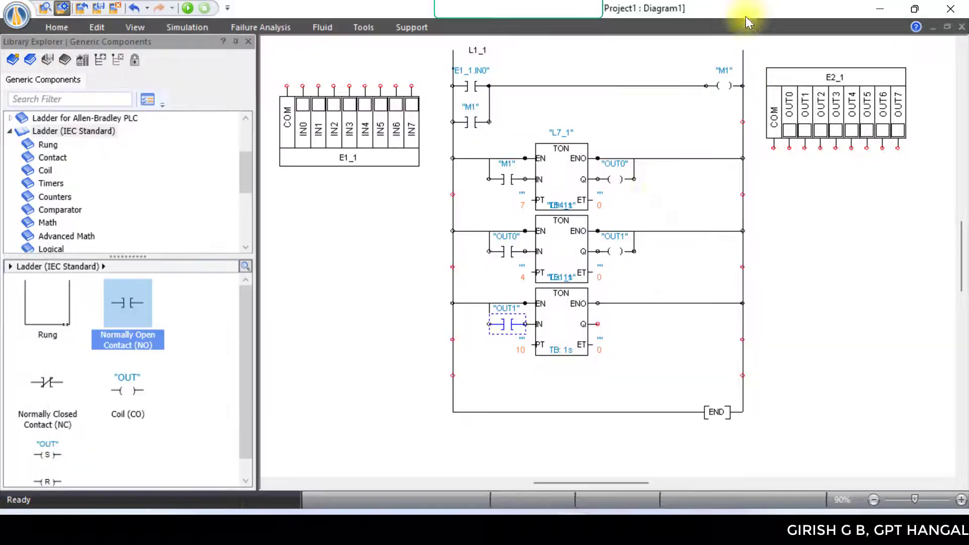
pyautogui.click(641, 338)
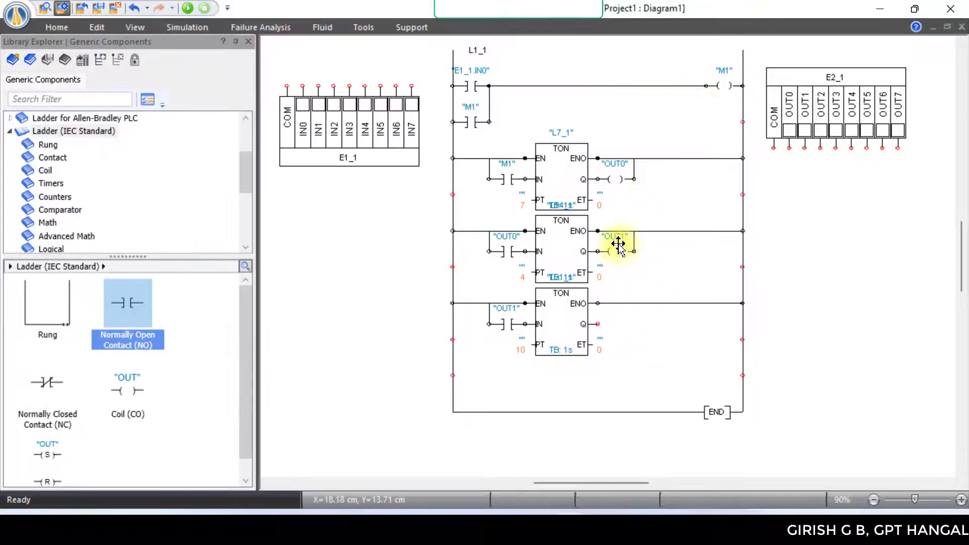
# - Set the preset time (PT) of the third TON timer to 5
pyautogui.doubleClick(567, 328)
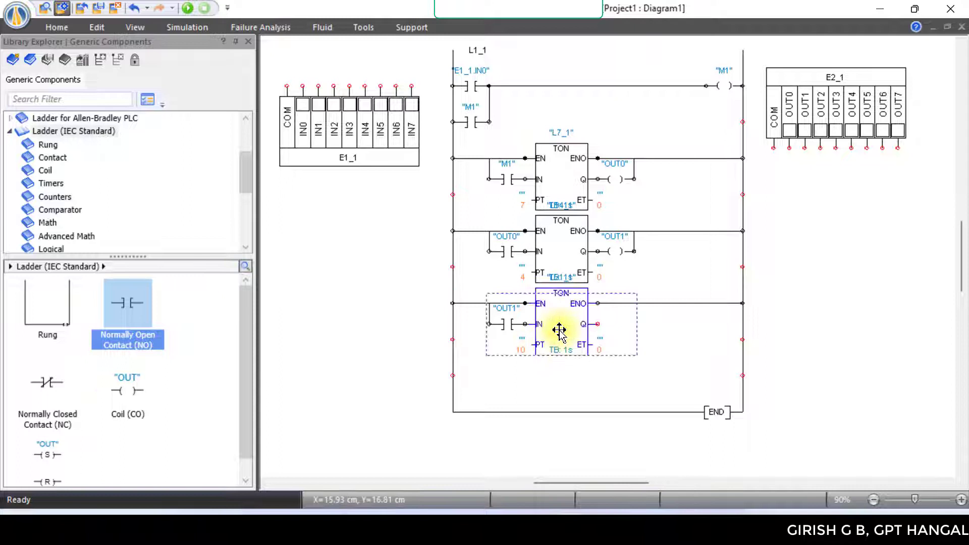
pyautogui.moveTo(244, 335); pyautogui.dragTo(445, 331)
pyautogui.click(441, 138)
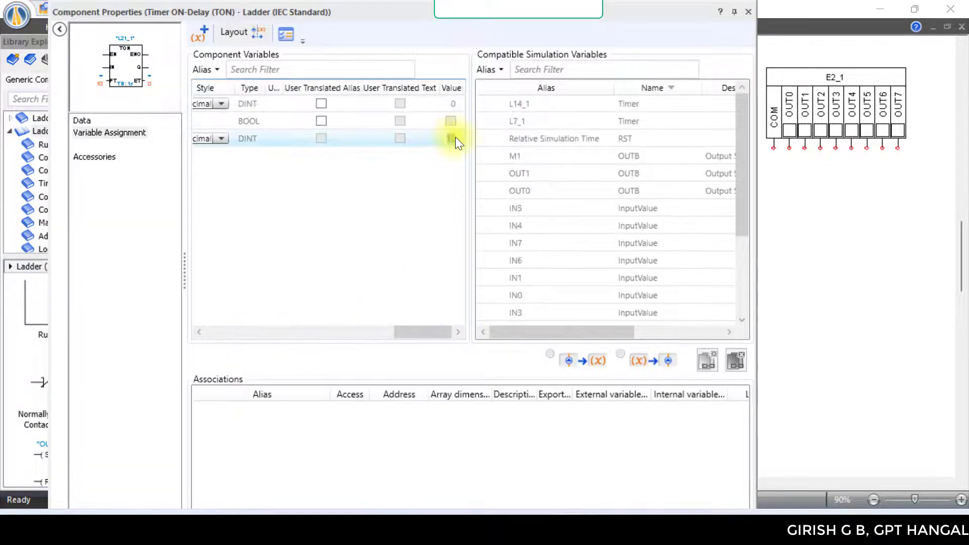
pyautogui.click(452, 138)
pyautogui.press('Return')
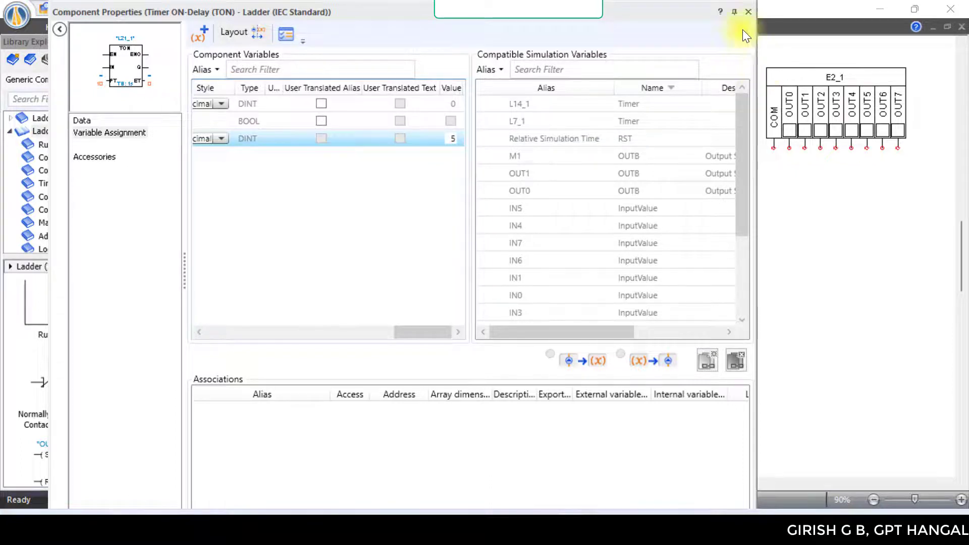
pyautogui.click(751, 11)
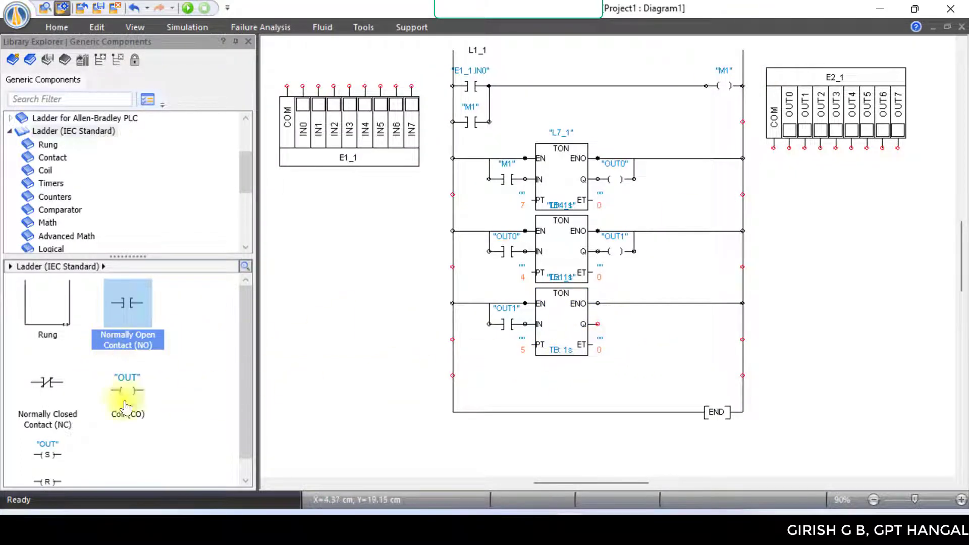
# - Place a coil with the alias Mixer C on the third timer's Q output and connect its free end to the ENO line
pyautogui.moveTo(124, 418); pyautogui.dragTo(618, 324)
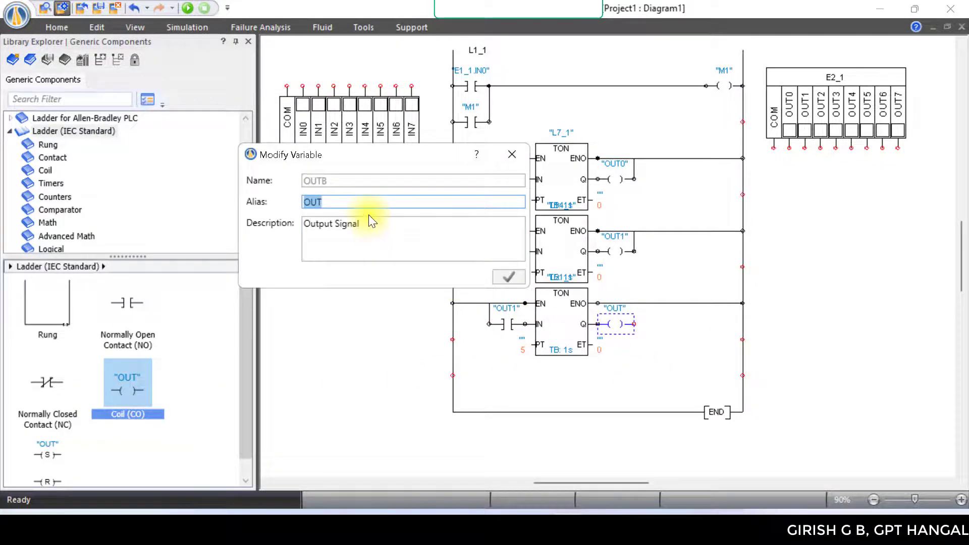
pyautogui.write('Mixe')
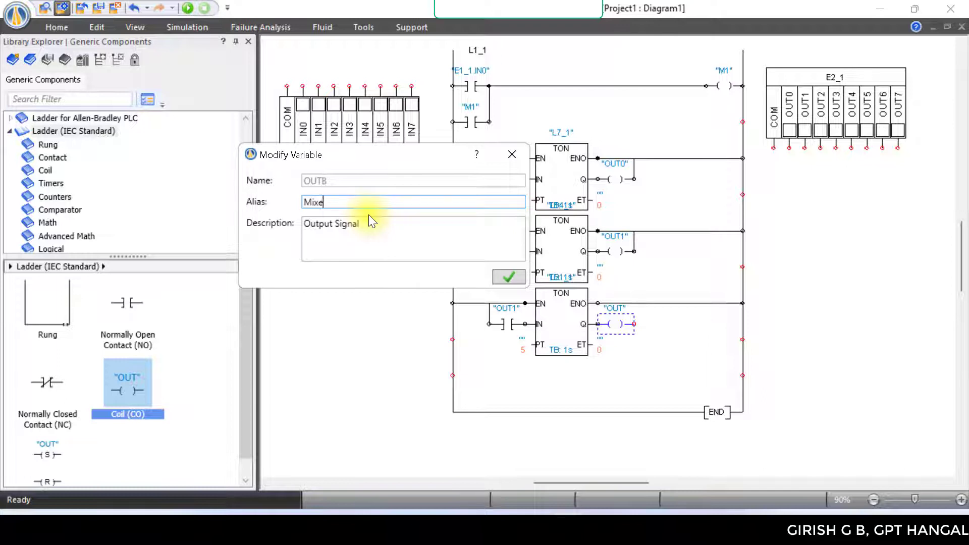
pyautogui.write('r C')
pyautogui.press('Return')
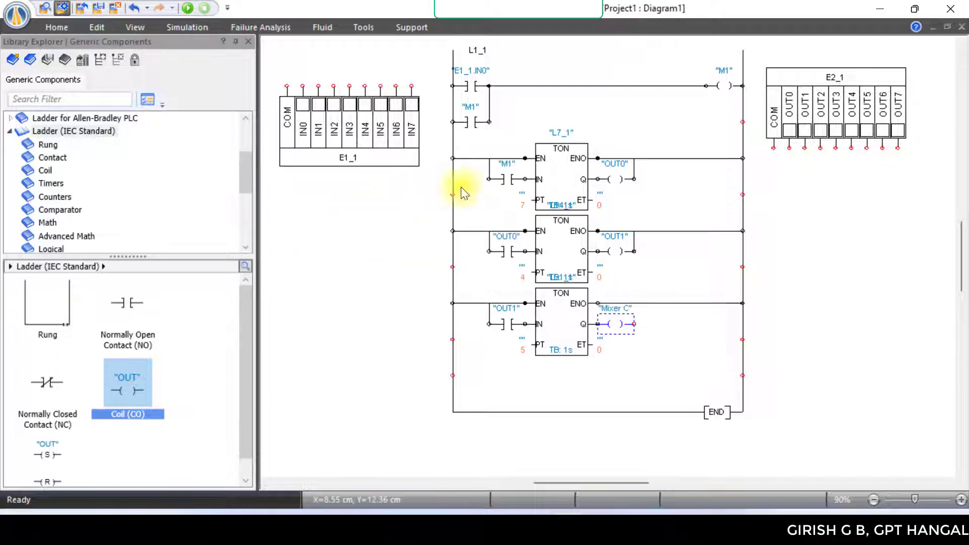
pyautogui.moveTo(634, 324); pyautogui.dragTo(600, 303)
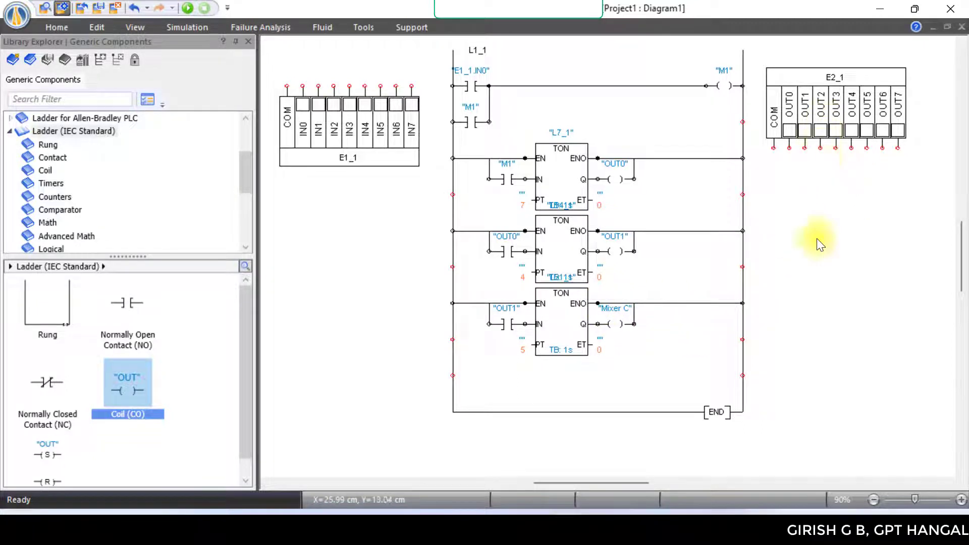
# - Link the Mixer C coil to the output card variable OUT2
pyautogui.doubleClick(615, 323)
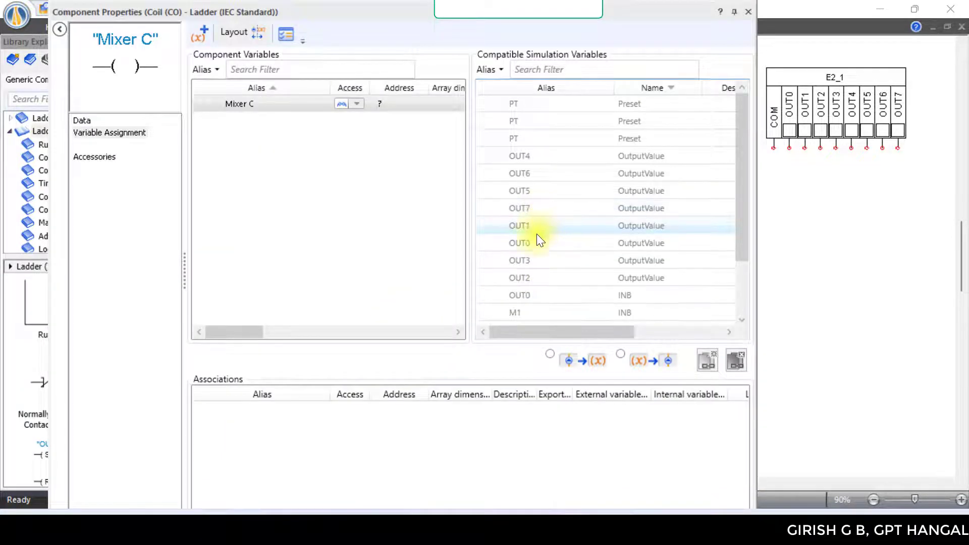
pyautogui.click(532, 274)
pyautogui.click(707, 358)
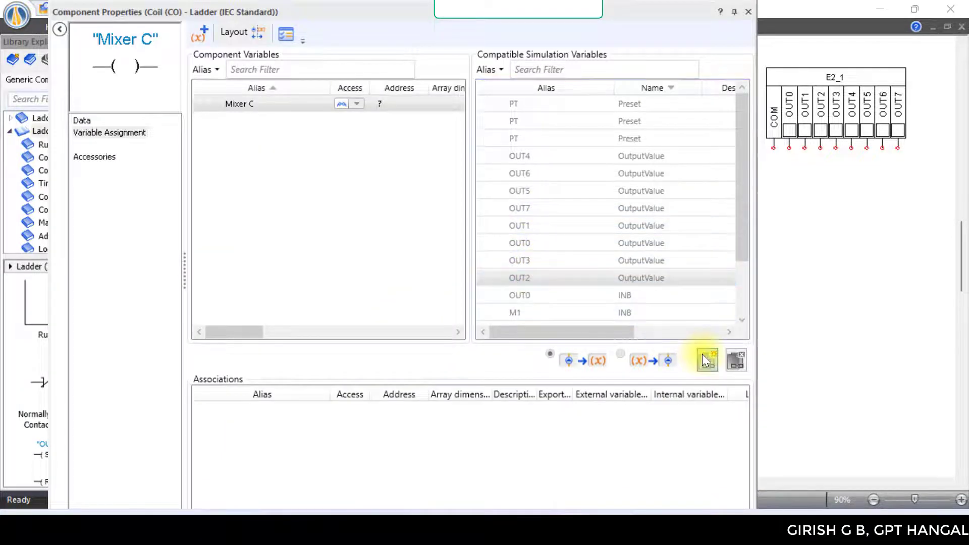
pyautogui.click(748, 12)
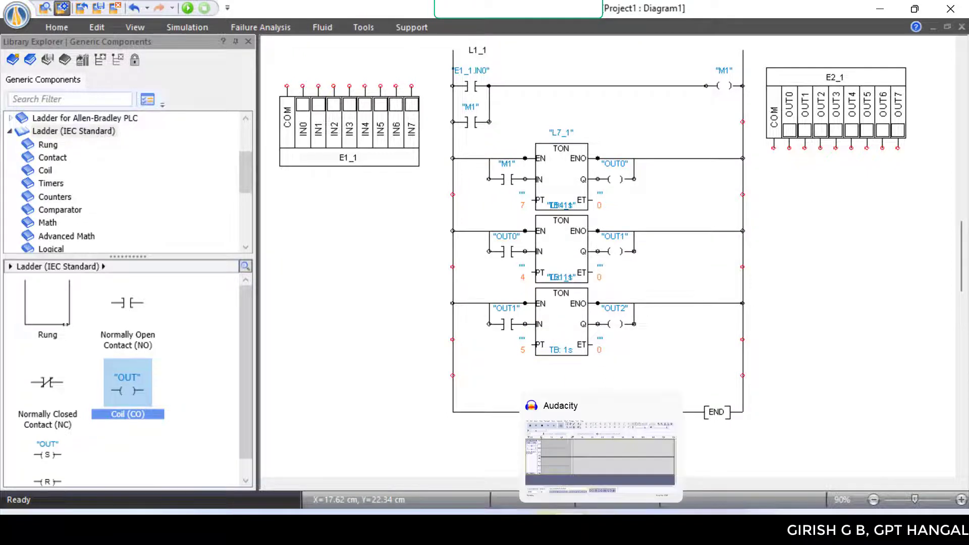
# - Check the mixer task in Word and insert a normally closed contact assigned to E1_1.IN1 after the E1_1.IN0 and M1 branch on the first rung
pyautogui.click(601, 525)
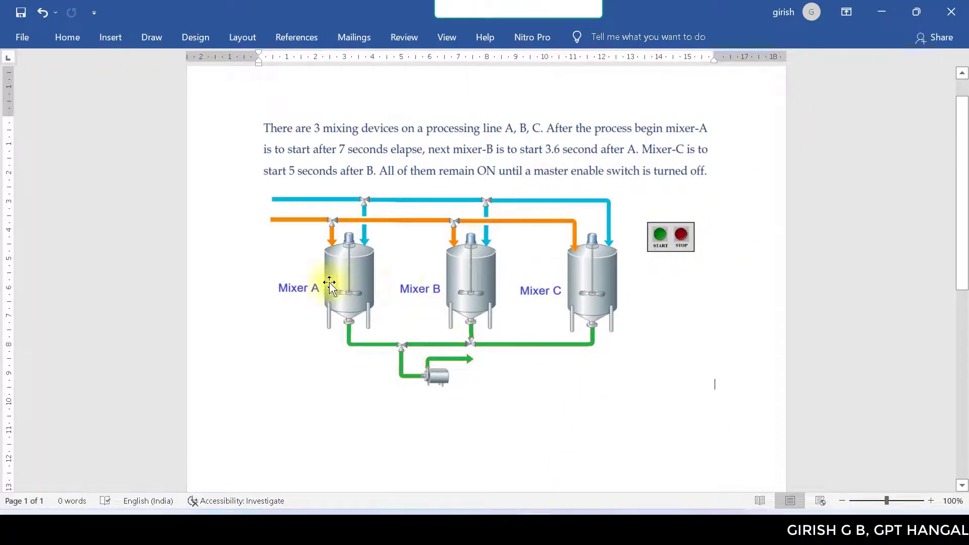
pyautogui.click(888, 13)
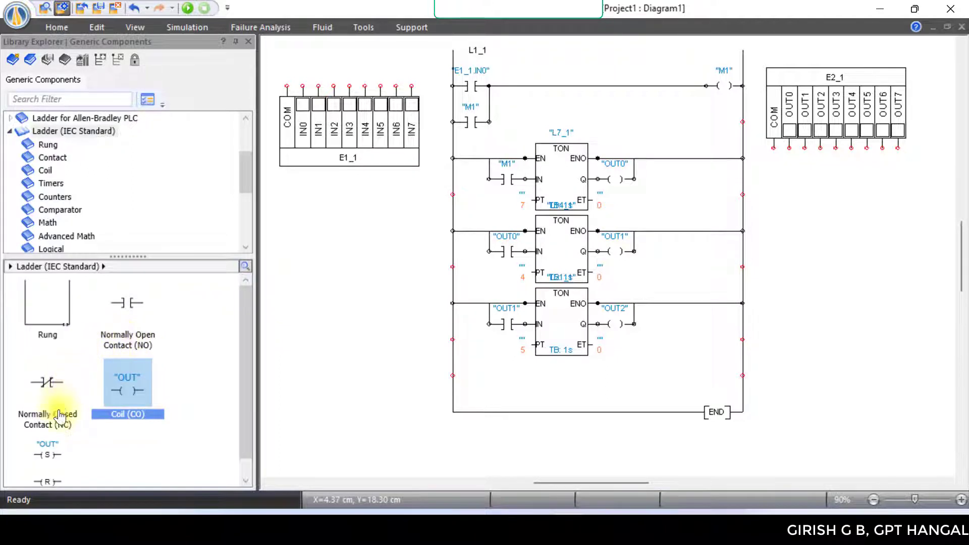
pyautogui.moveTo(52, 429); pyautogui.dragTo(507, 85)
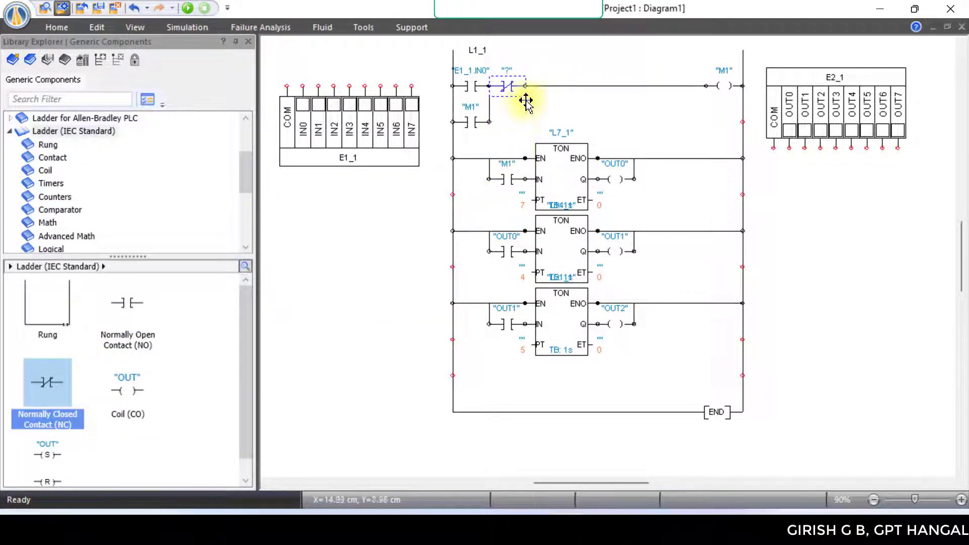
pyautogui.doubleClick(507, 84)
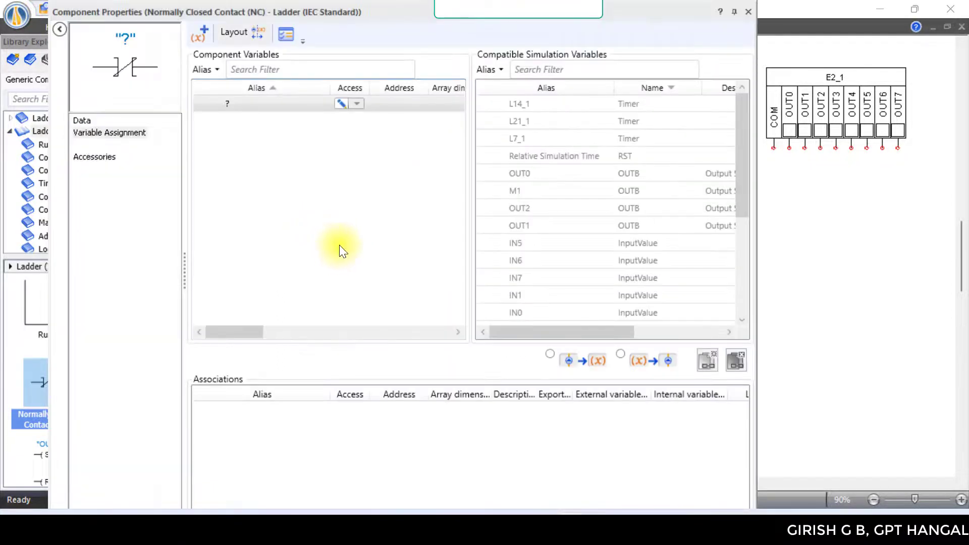
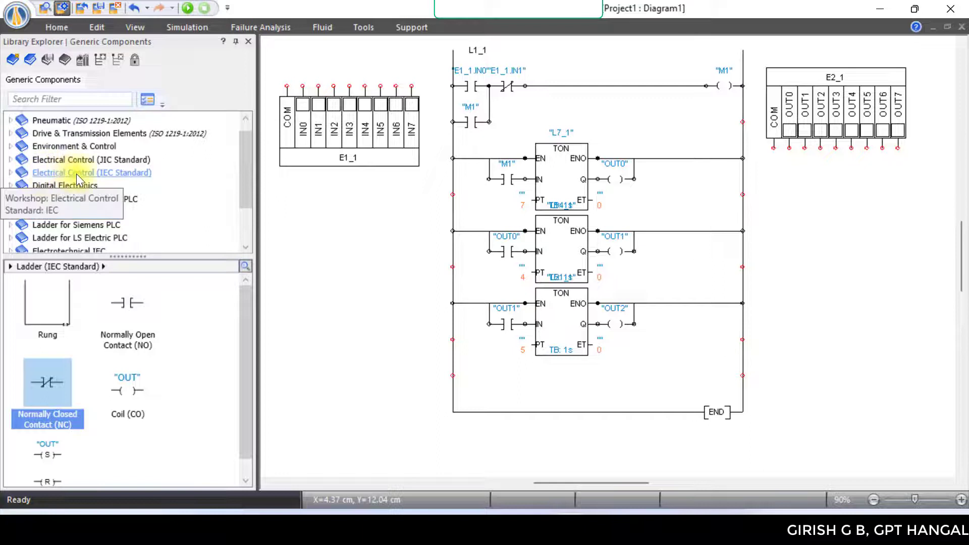
# - Connect a Common (0 Volts) source from the Electrical Control (IEC Standard) library to the COM terminals of input card E1_1 and output card E2_1
pyautogui.click(76, 172)
pyautogui.moveTo(245, 176)
pyautogui.mouseDown()
pyautogui.moveTo(245, 190)
pyautogui.moveTo(246, 176)
pyautogui.mouseUp()
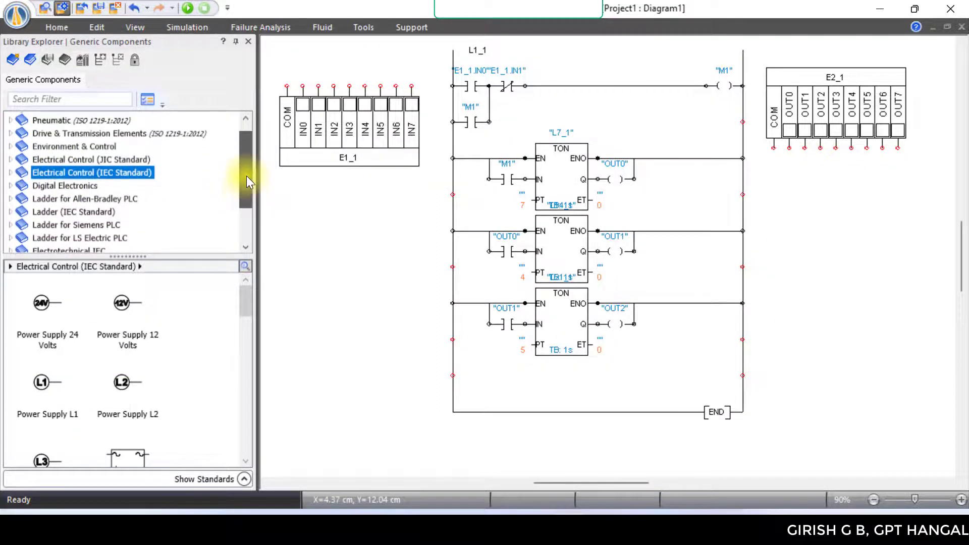
pyautogui.click(10, 173)
pyautogui.moveTo(244, 154); pyautogui.dragTo(239, 177)
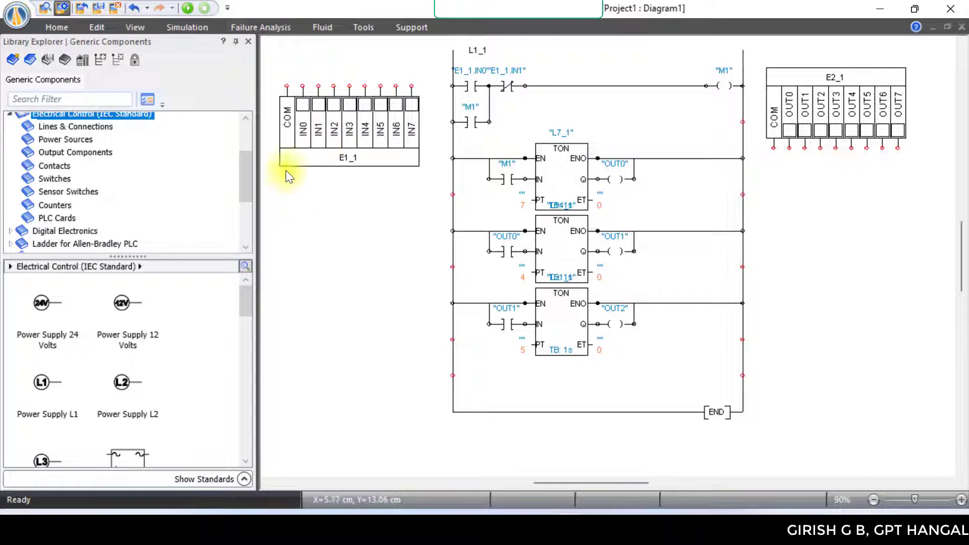
pyautogui.moveTo(245, 309); pyautogui.dragTo(241, 334)
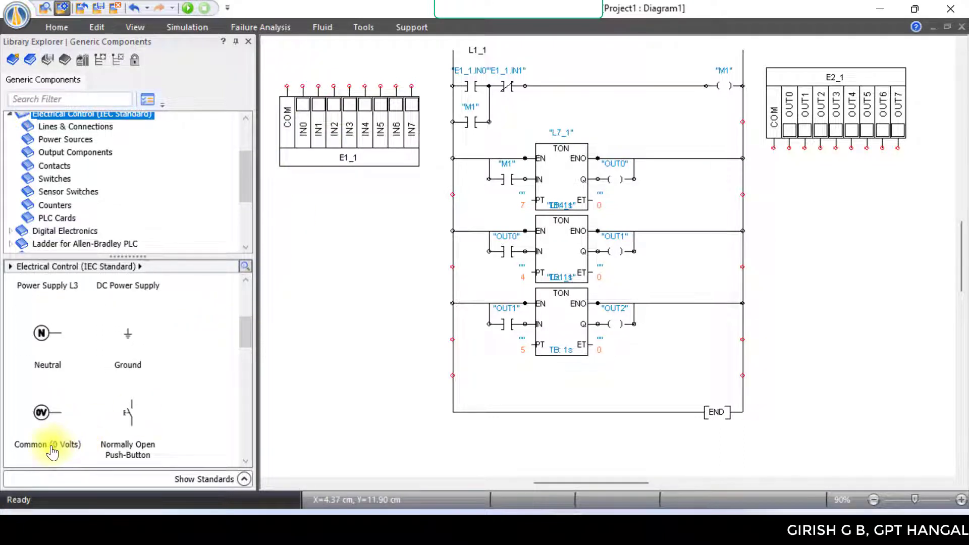
pyautogui.moveTo(47, 434); pyautogui.dragTo(314, 85)
pyautogui.click(805, 167)
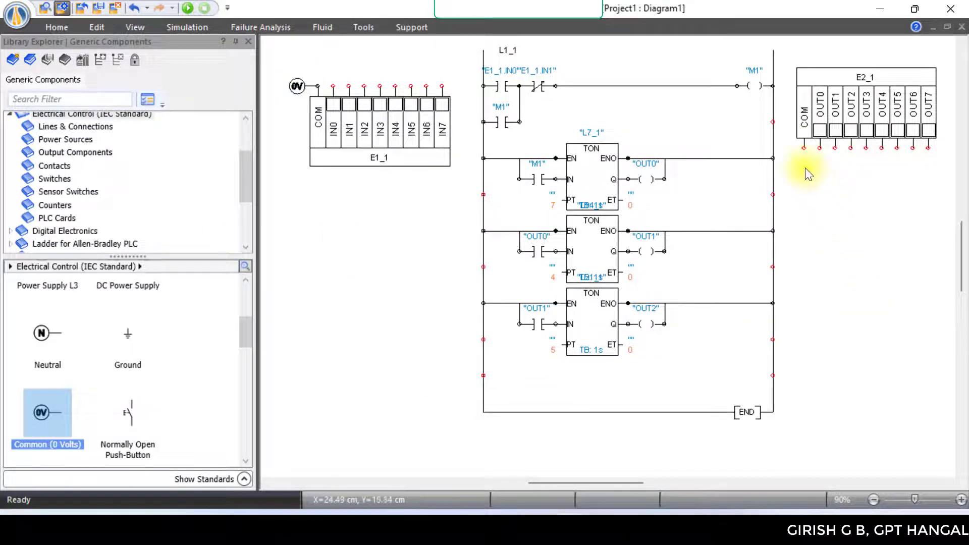
pyautogui.moveTo(47, 419); pyautogui.dragTo(796, 146)
pyautogui.click(794, 184)
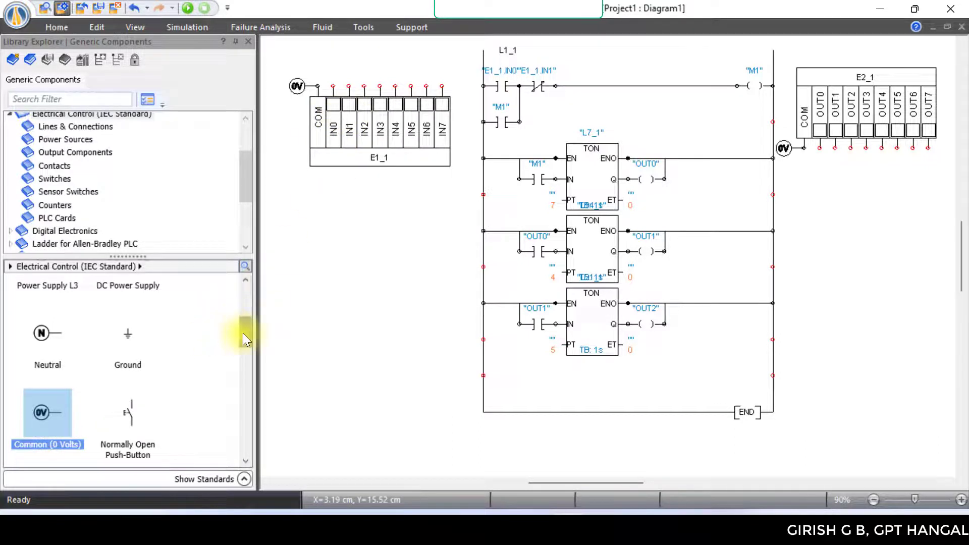
# - Add a Normally Open Push-Button with the alias Start to IN0 of input card E1_1 and place its label above the switch
pyautogui.moveTo(243, 333); pyautogui.dragTo(242, 348)
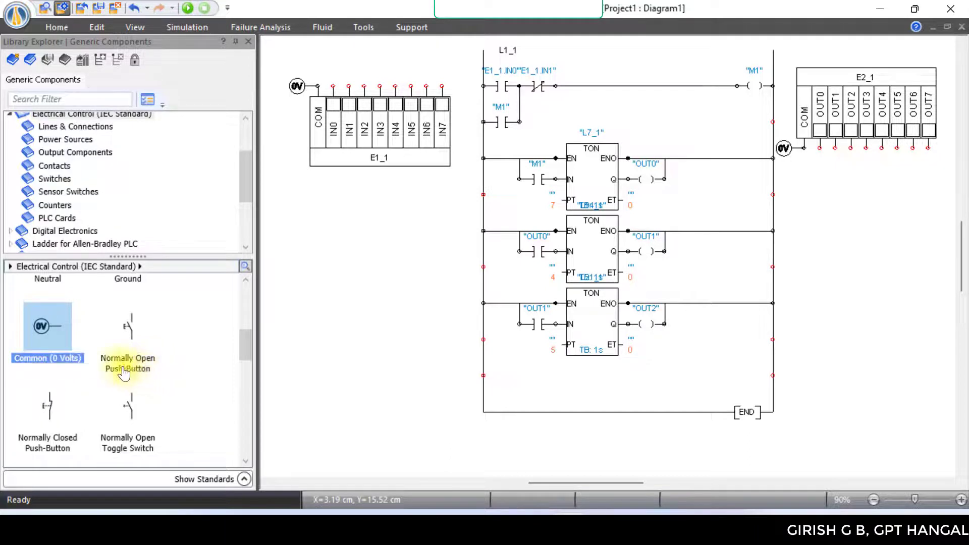
pyautogui.moveTo(125, 374); pyautogui.dragTo(334, 64)
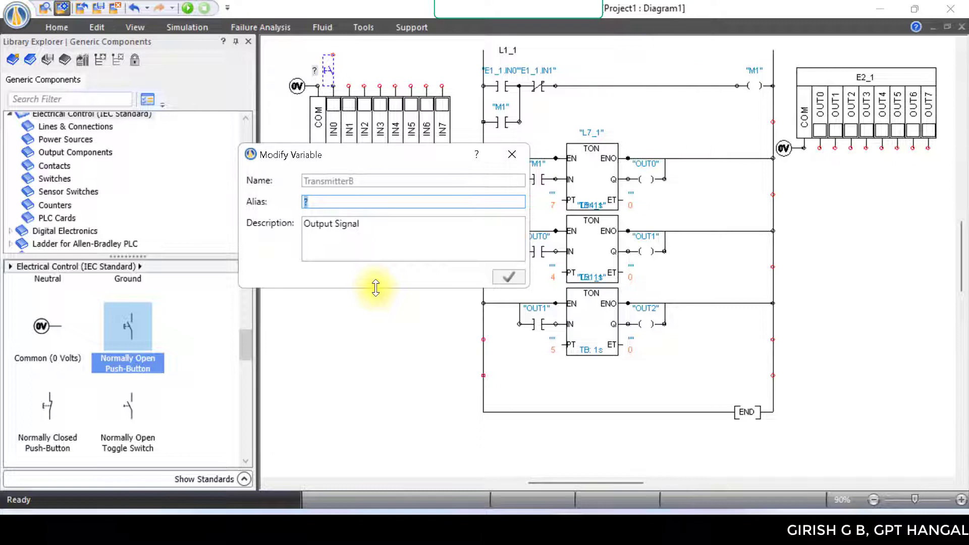
pyautogui.write('Start')
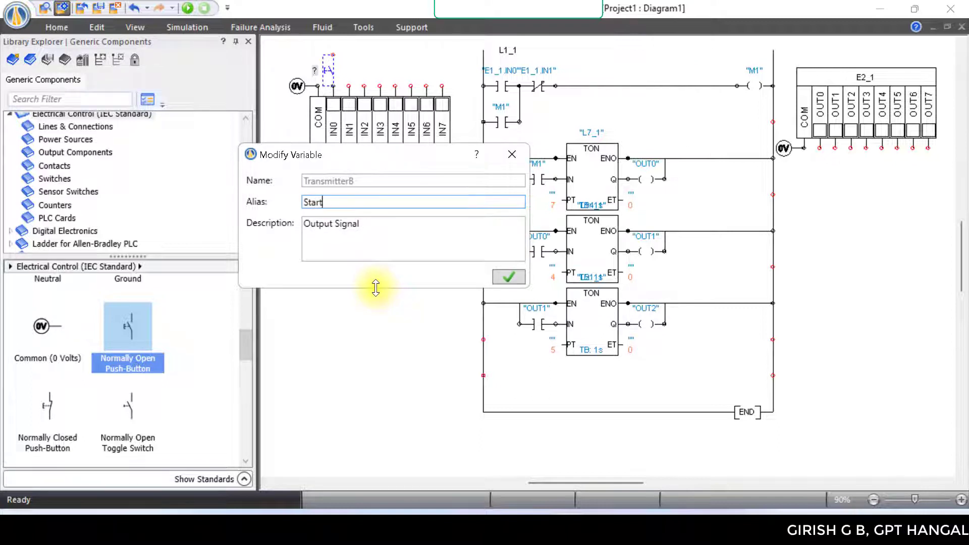
pyautogui.press('Return')
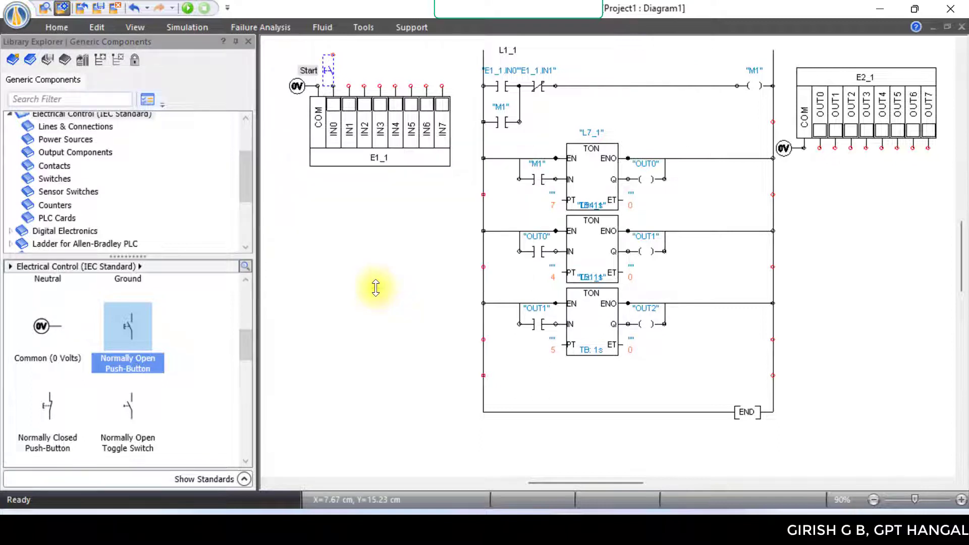
pyautogui.moveTo(309, 71); pyautogui.dragTo(316, 45)
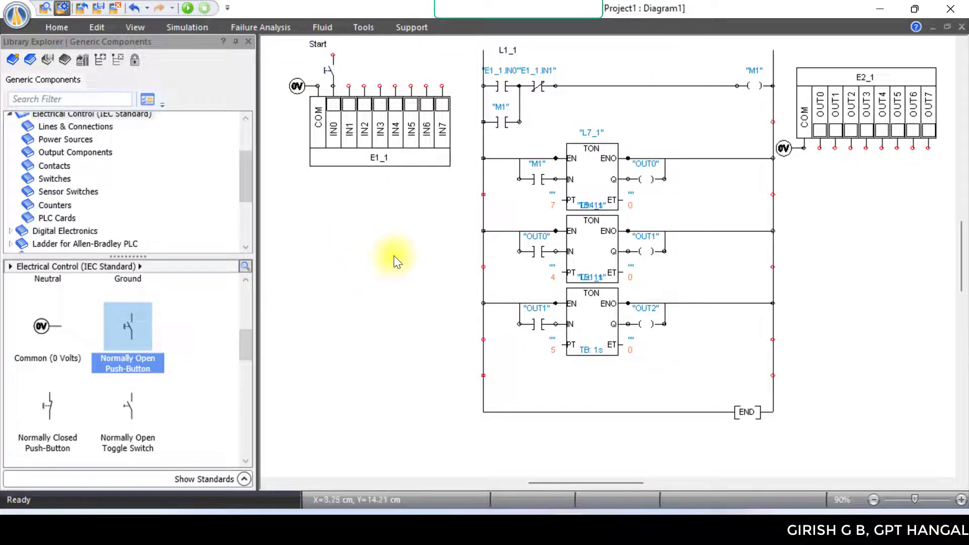
# - Add a second Normally Open Push-Button with the alias Stop to IN1 of E1_1 and move its label clear of the Start switch
pyautogui.click(133, 373)
pyautogui.moveTo(132, 373); pyautogui.dragTo(349, 61)
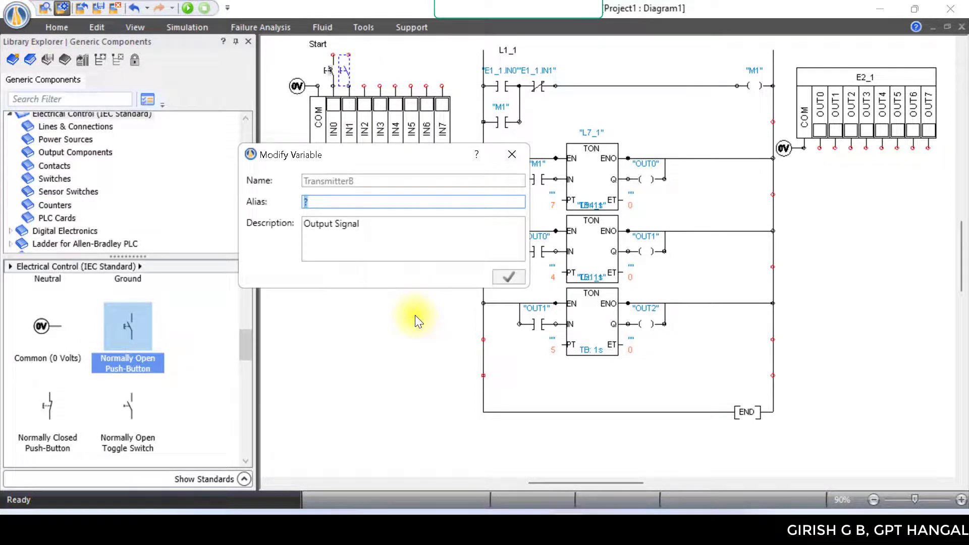
pyautogui.write('Stop')
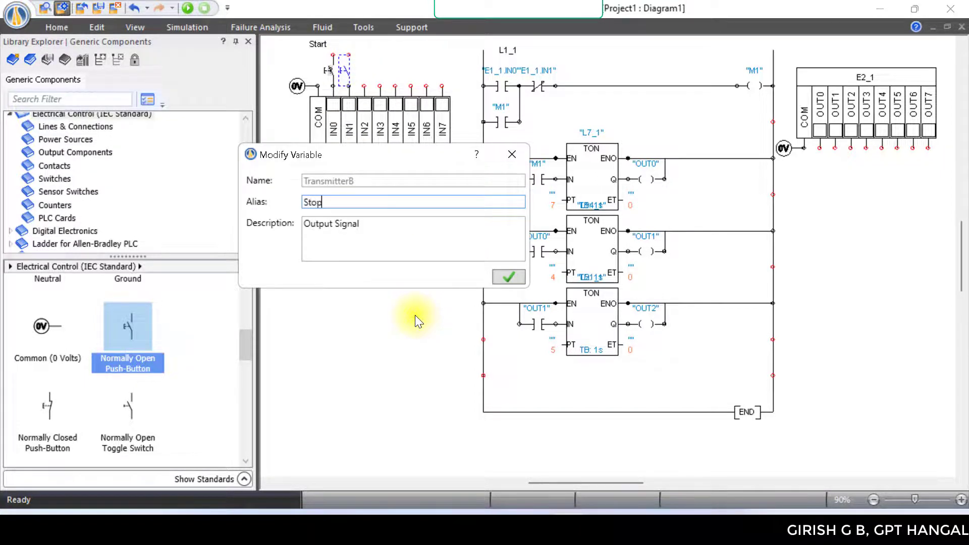
pyautogui.press('Return')
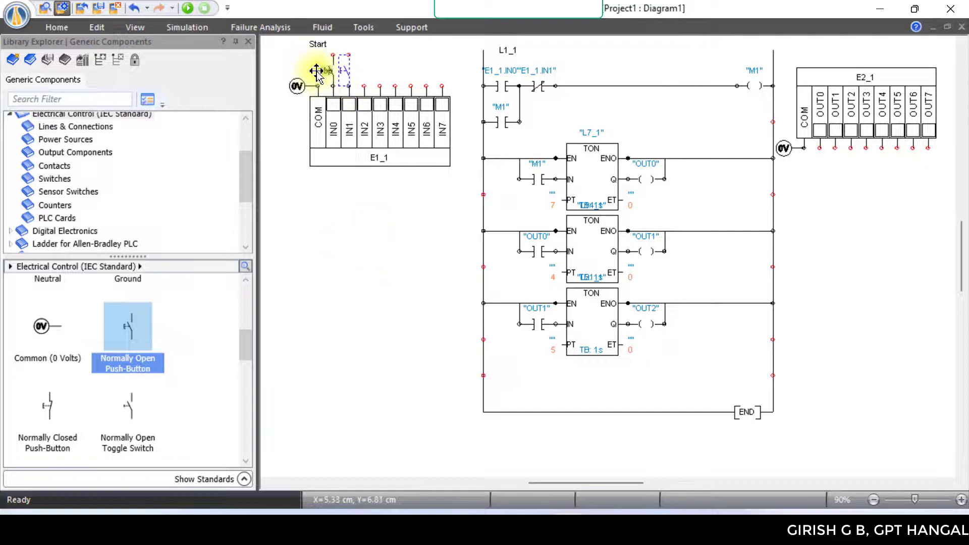
pyautogui.moveTo(312, 71); pyautogui.dragTo(357, 144)
# - Connect a Power Supply 24 Volts source to the free upper terminals of the Start and Stop push-buttons
pyautogui.scroll(-1, 373, 319)
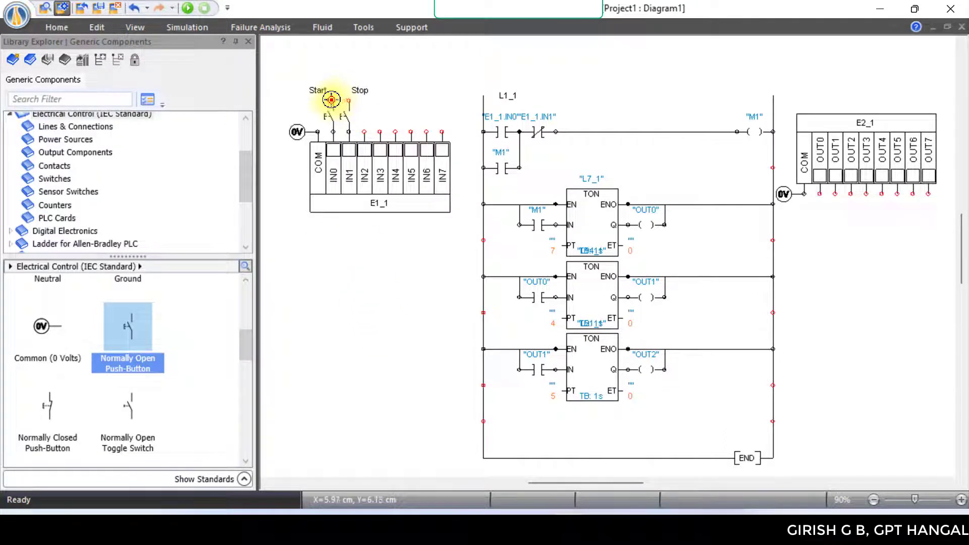
pyautogui.moveTo(253, 353); pyautogui.dragTo(251, 305)
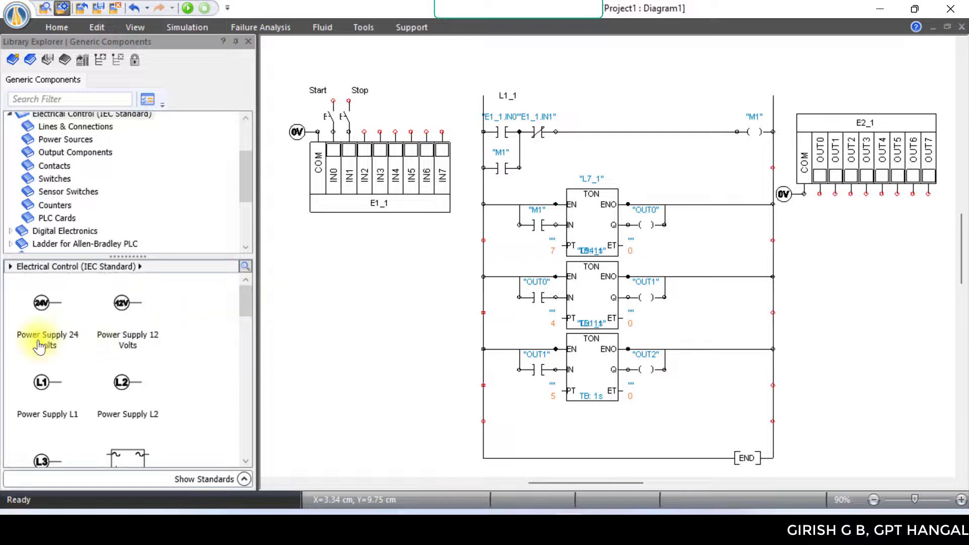
pyautogui.moveTo(66, 342); pyautogui.dragTo(354, 100)
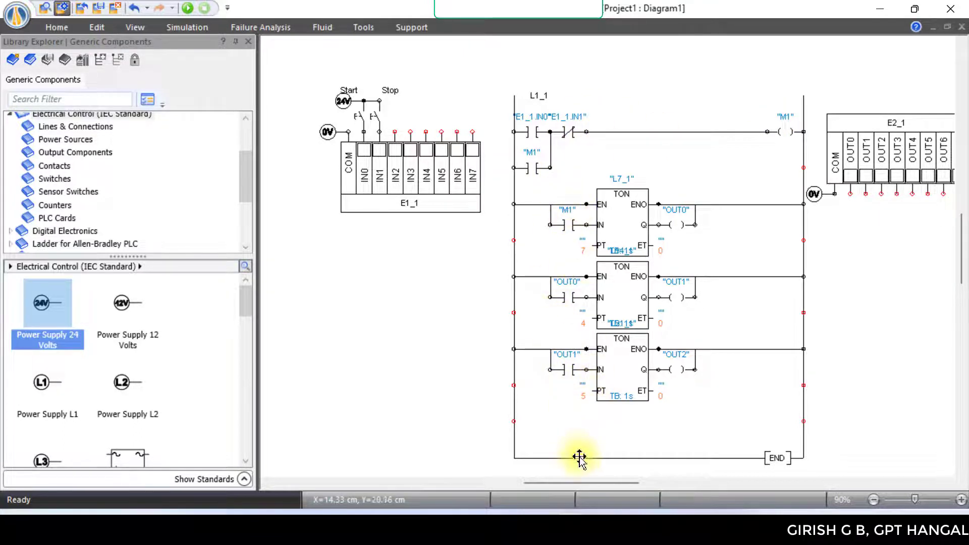
# - Attach a Solenoid, DC/AC with the alias Mixer A to OUT0 of output card E2_1 and move it well below the card
pyautogui.moveTo(569, 479); pyautogui.dragTo(577, 480)
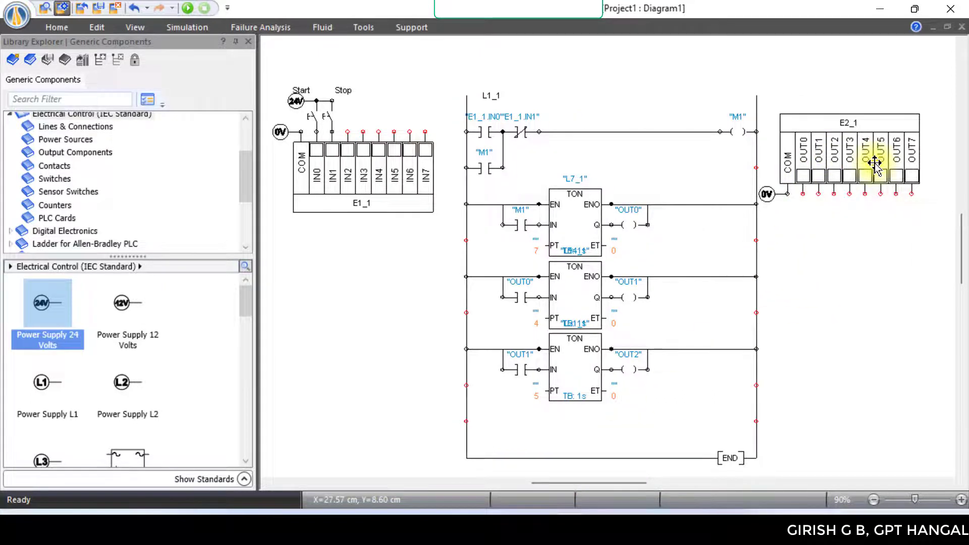
pyautogui.moveTo(245, 299); pyautogui.dragTo(237, 357)
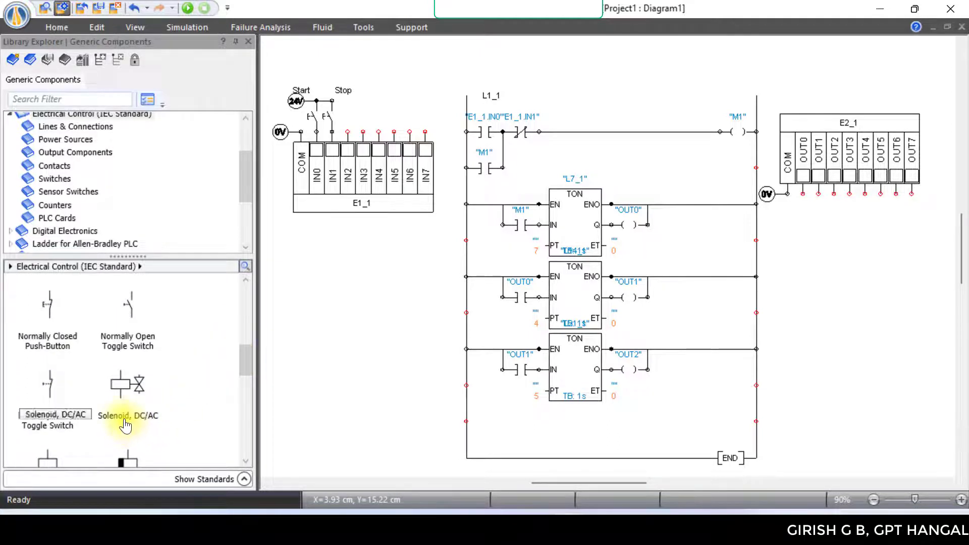
pyautogui.moveTo(126, 426); pyautogui.dragTo(815, 200)
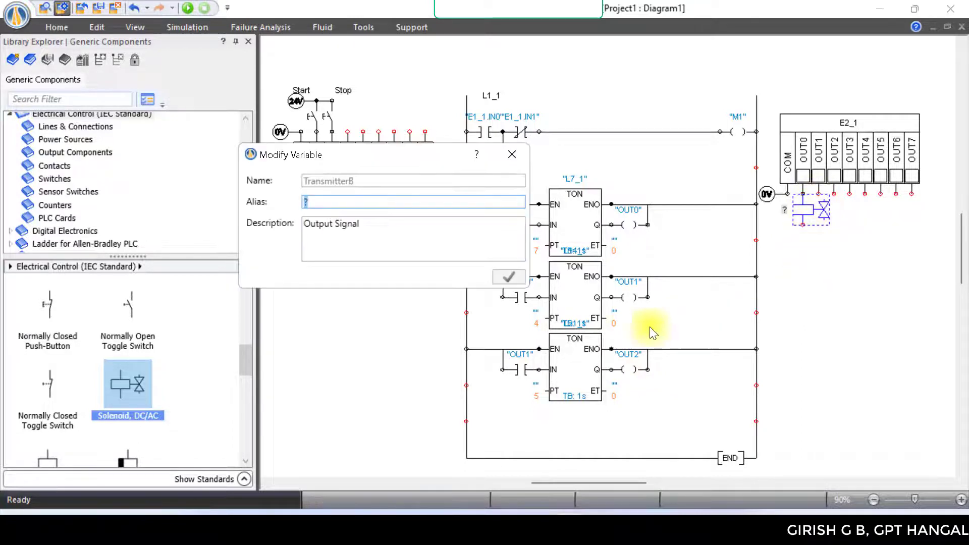
pyautogui.write('Mixer A')
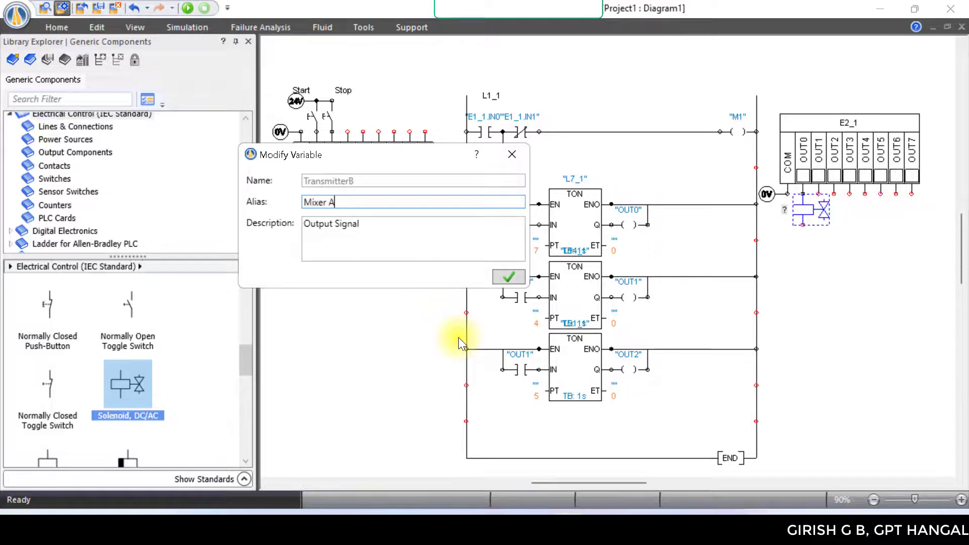
pyautogui.click(509, 277)
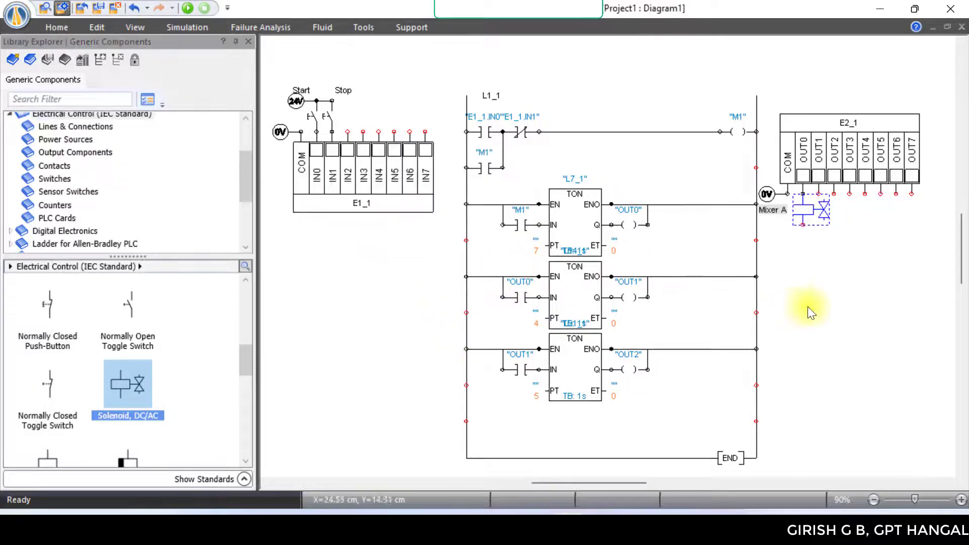
pyautogui.moveTo(803, 211); pyautogui.dragTo(803, 293)
pyautogui.click(823, 383)
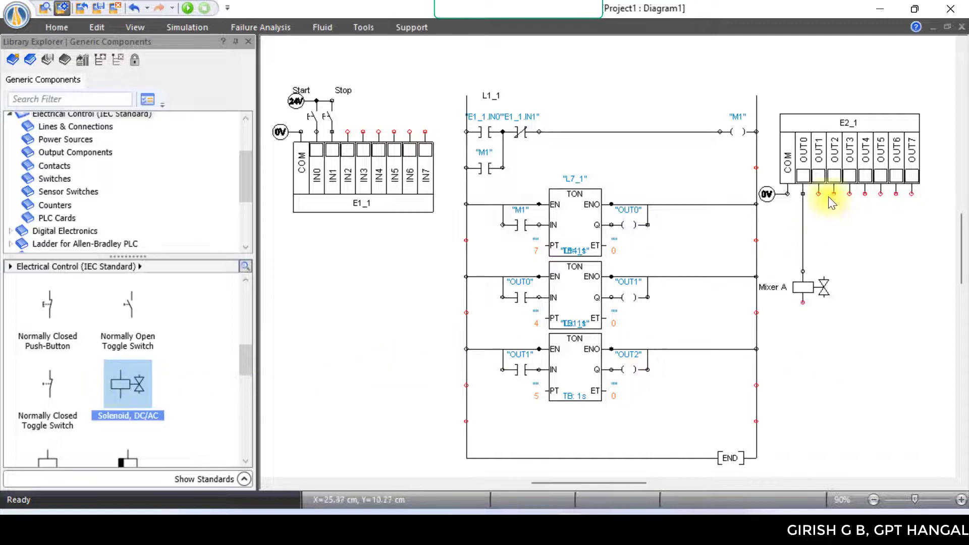
# - Attach a Solenoid, DC/AC with the alias Mixer B to OUT1 of E2_1 and position it just above the Mixer A solenoid
pyautogui.moveTo(121, 387); pyautogui.dragTo(829, 207)
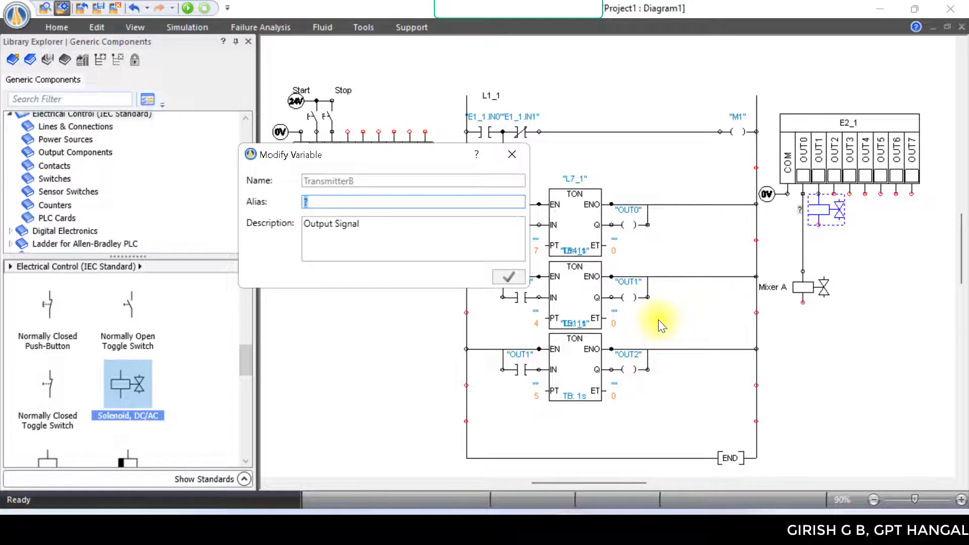
pyautogui.write('Mixer B')
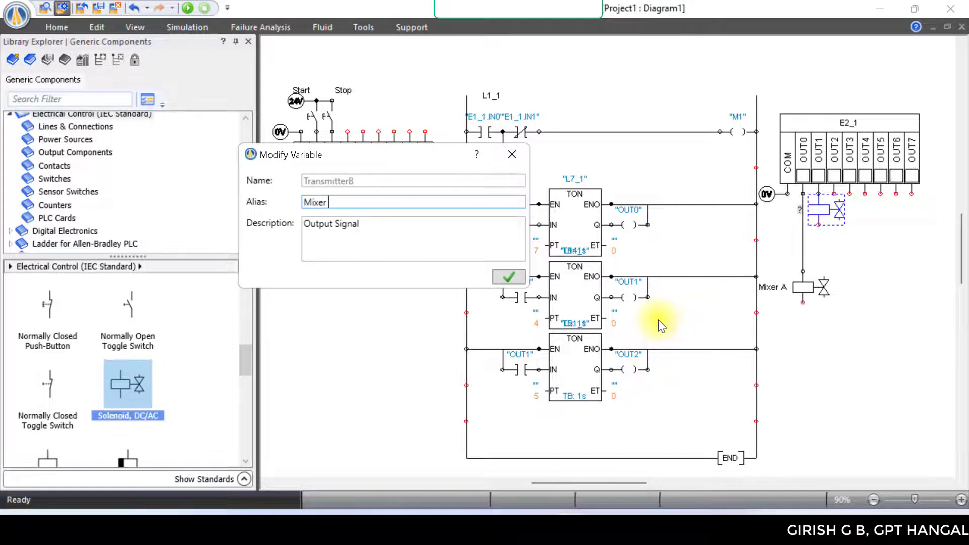
pyautogui.press('Return')
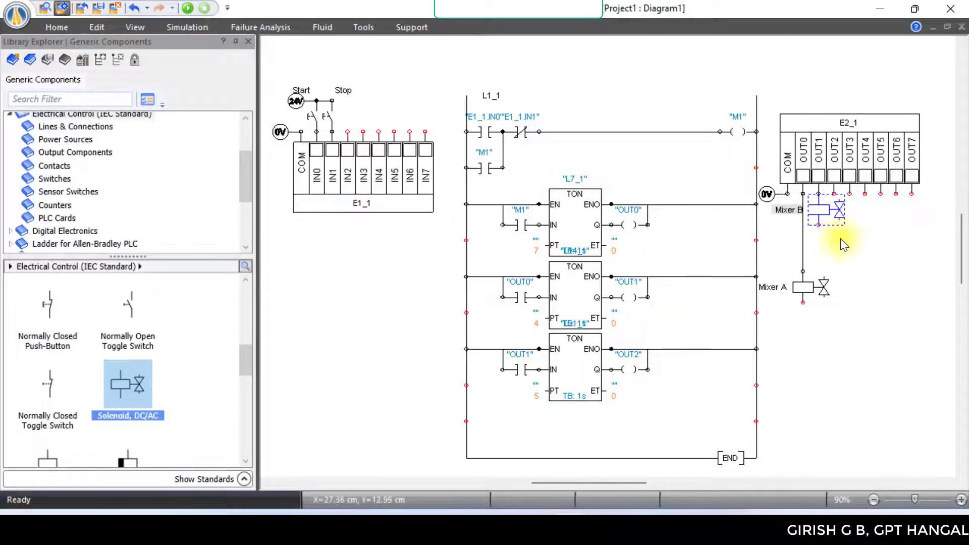
pyautogui.moveTo(820, 209); pyautogui.dragTo(819, 252)
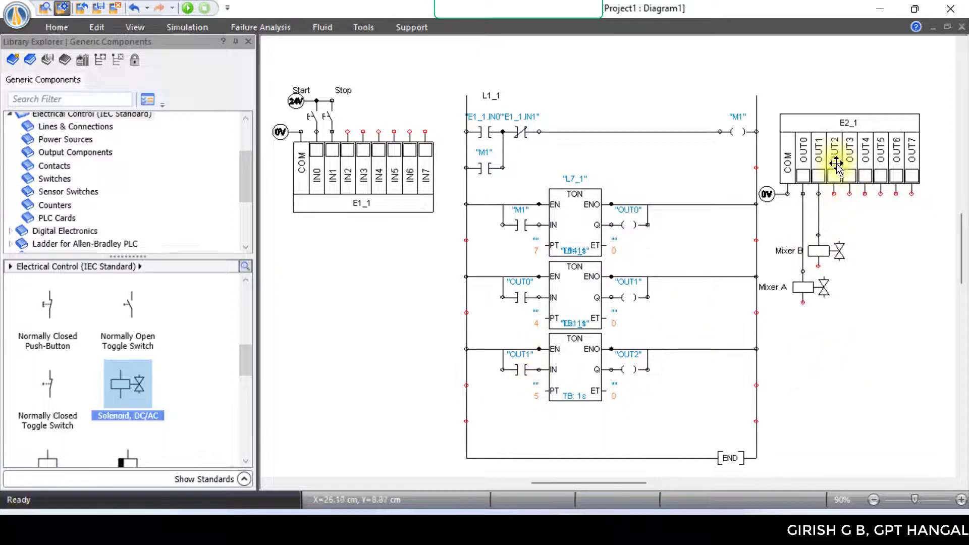
# - Attach a Solenoid, DC/AC with the alias Mixer C directly to OUT2 of output card E2_1
pyautogui.moveTo(146, 419); pyautogui.dragTo(841, 208)
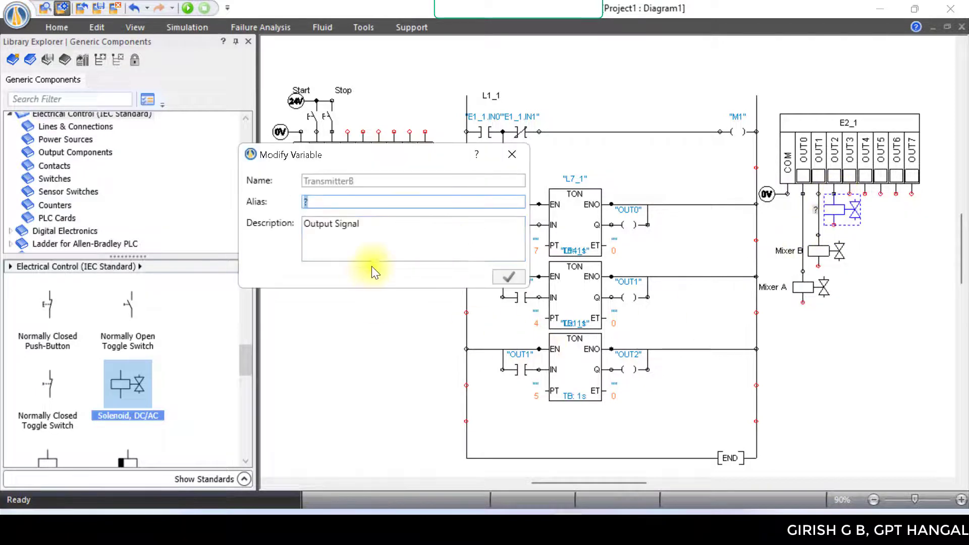
pyautogui.write('Mi')
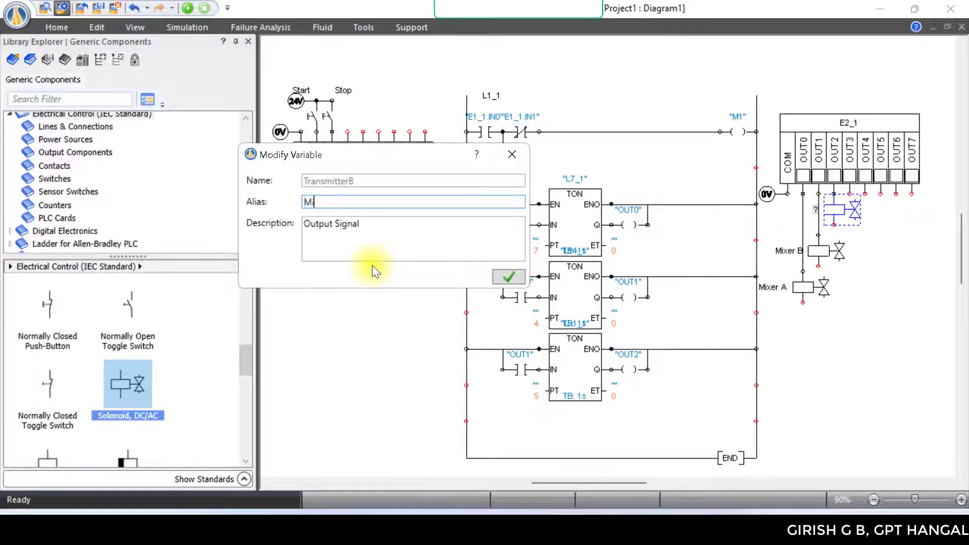
pyautogui.write('xer C')
pyautogui.click(510, 276)
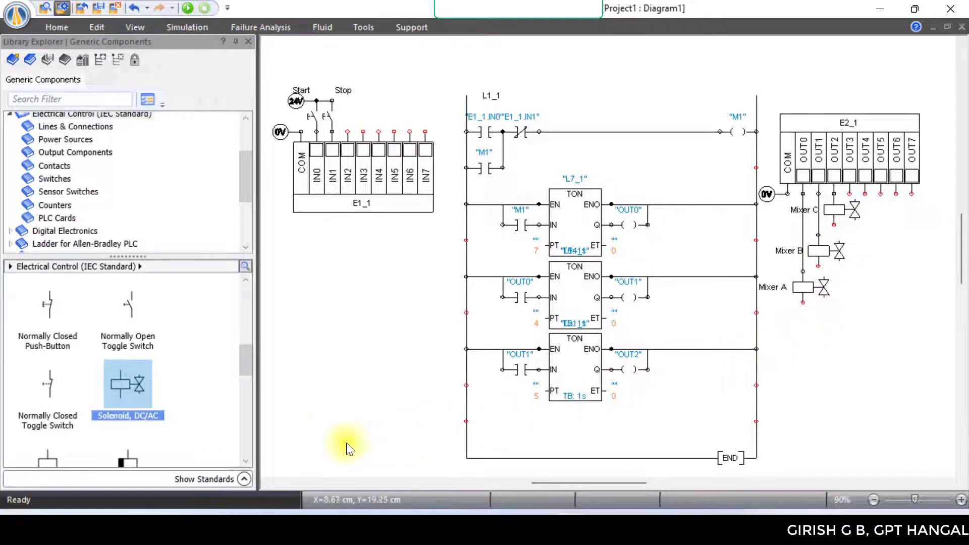
# - Connect a Power Supply 24 Volts source to the Mixer A solenoid and wire the free ends of Mixer B and Mixer C to it
pyautogui.moveTo(244, 363); pyautogui.dragTo(249, 275)
pyautogui.moveTo(48, 336)
pyautogui.mouseDown()
pyautogui.moveTo(309, 340)
pyautogui.moveTo(850, 297)
pyautogui.moveTo(838, 268)
pyautogui.moveTo(819, 266)
pyautogui.mouseUp()
pyautogui.moveTo(835, 226); pyautogui.dragTo(819, 266)
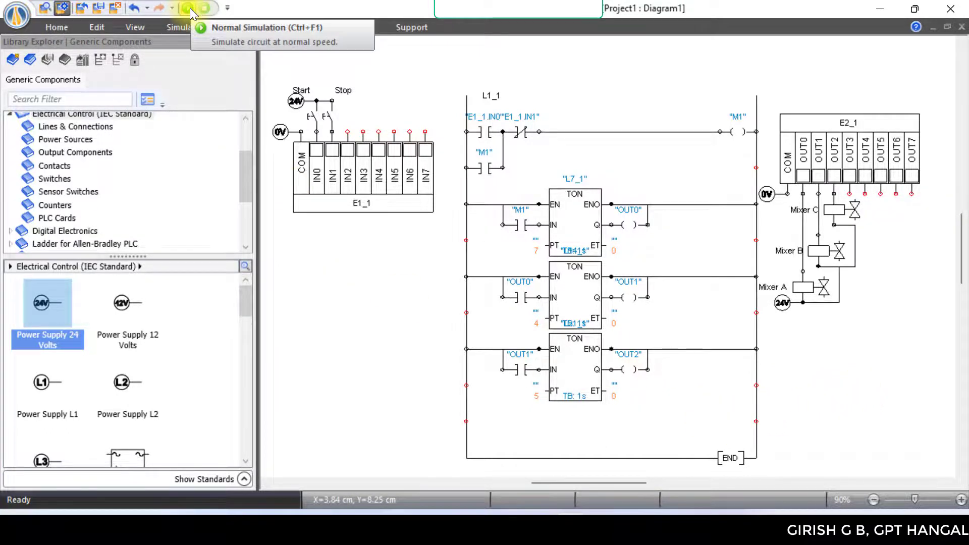
# - Run the circuit in Normal Simulation, actuate the Start push-button to test the timed mixer sequence, and stop the simulation
pyautogui.click(185, 23)
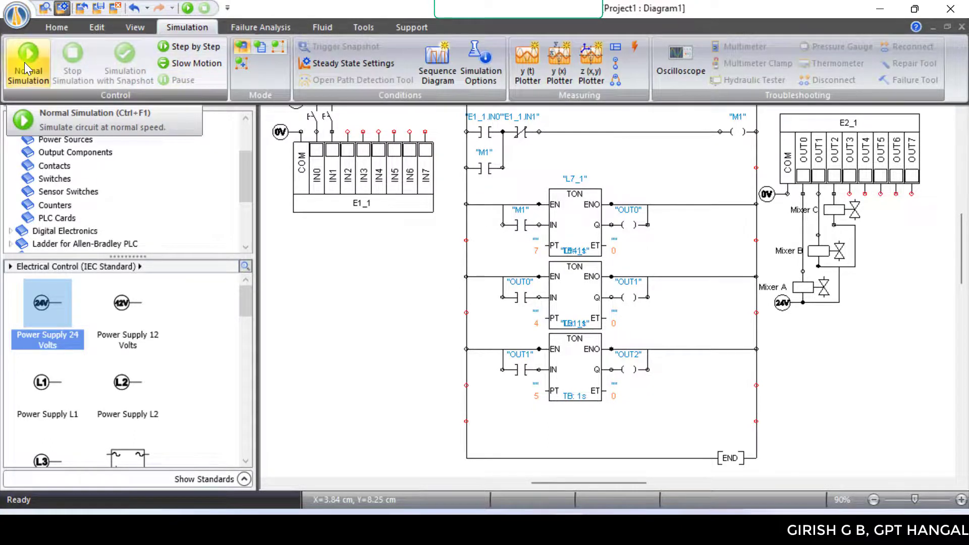
pyautogui.click(26, 69)
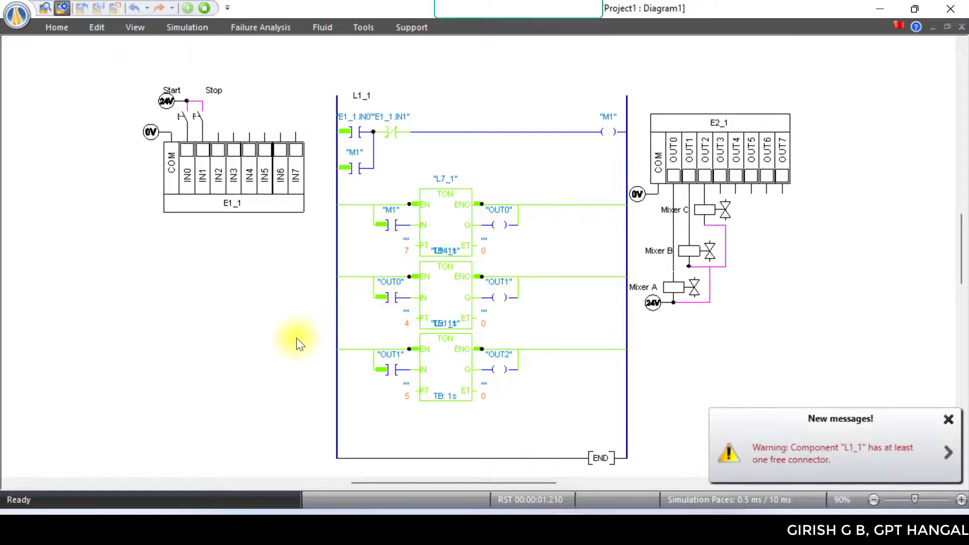
pyautogui.click(949, 419)
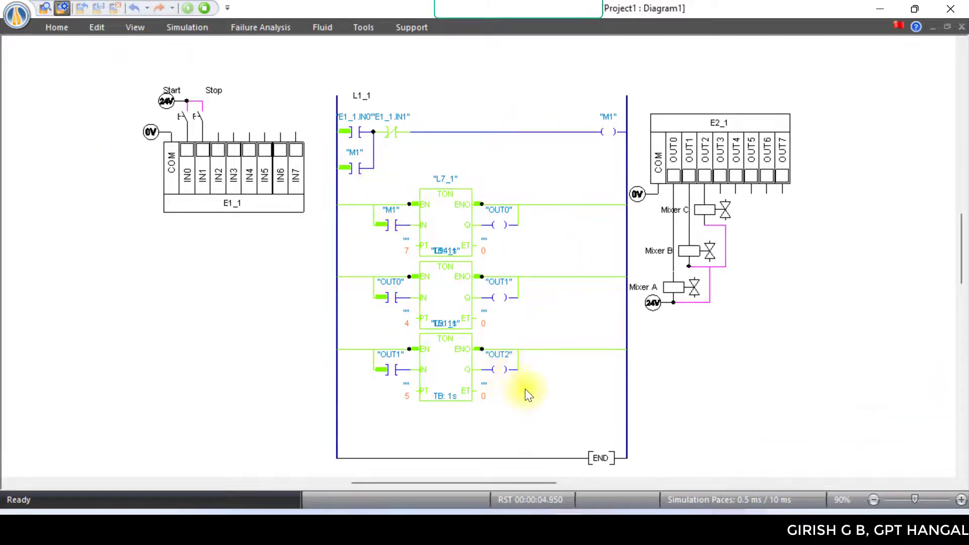
pyautogui.click(182, 120)
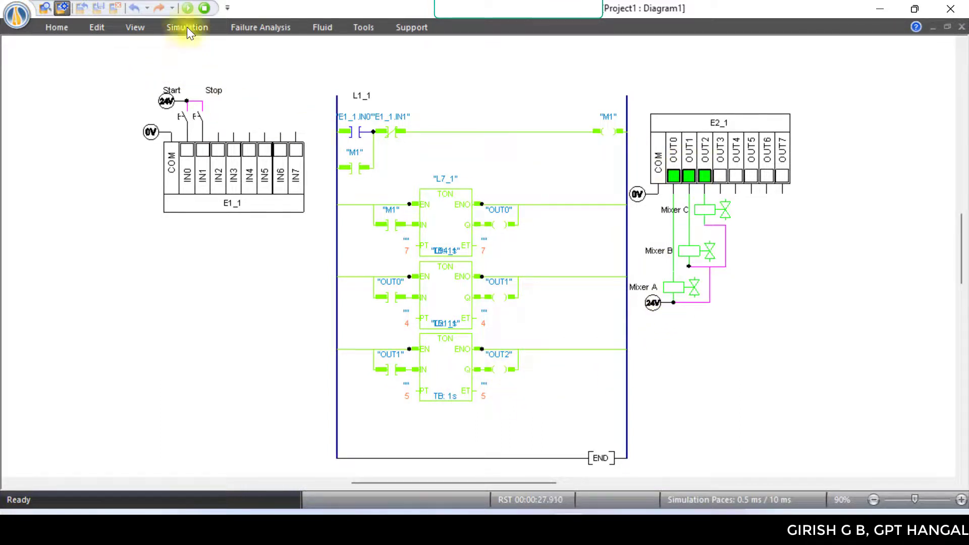
pyautogui.click(205, 8)
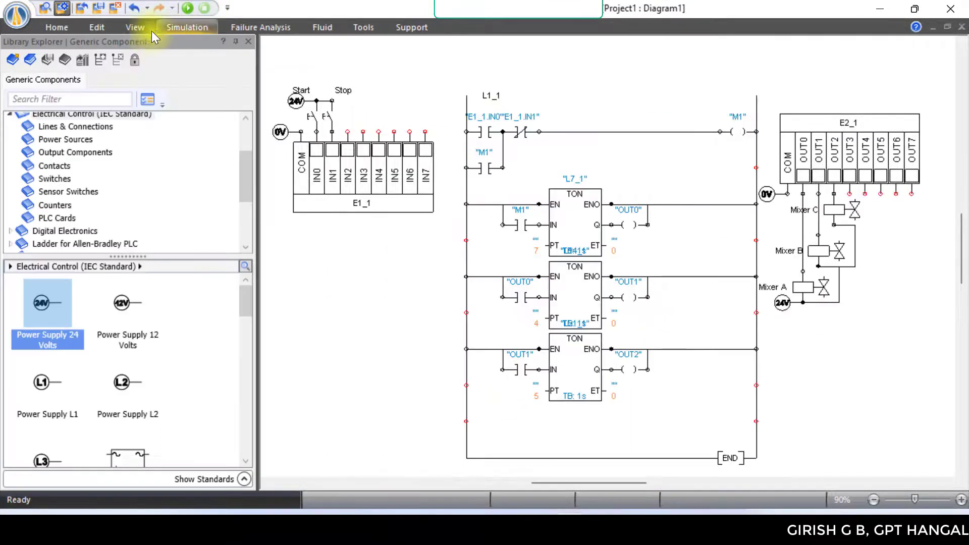
# - Simulate the circuit a second time, actuate Start to watch the three timers and mixer outputs again, and end the simulation
pyautogui.click(188, 9)
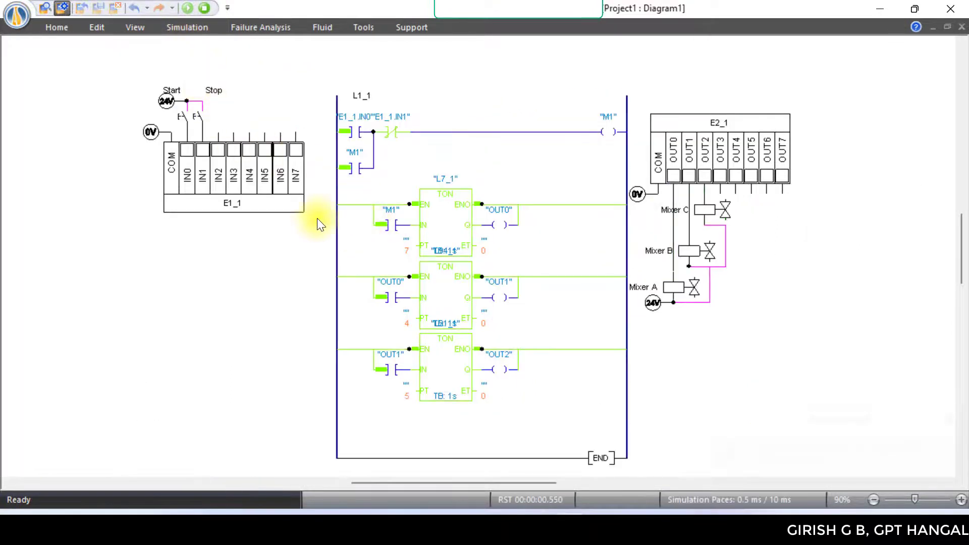
pyautogui.click(184, 124)
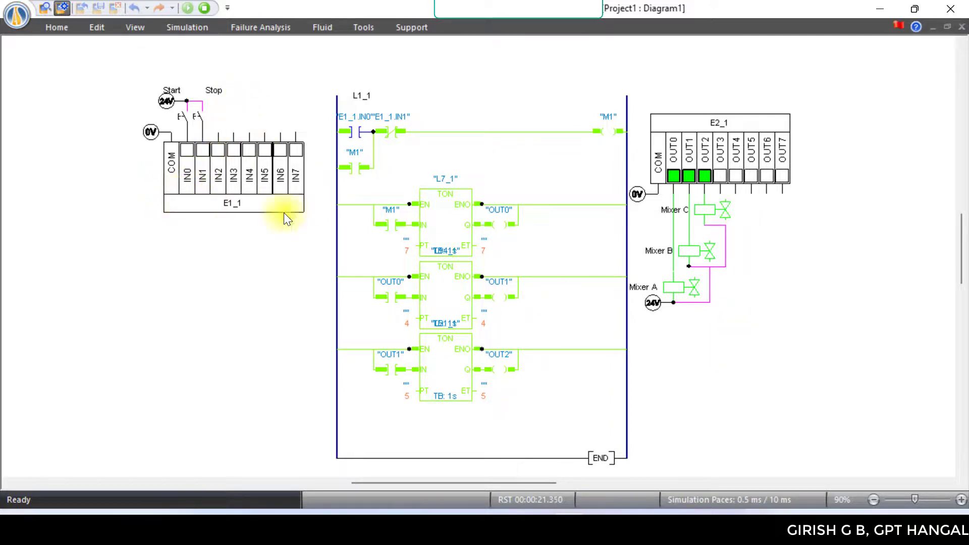
pyautogui.click(204, 8)
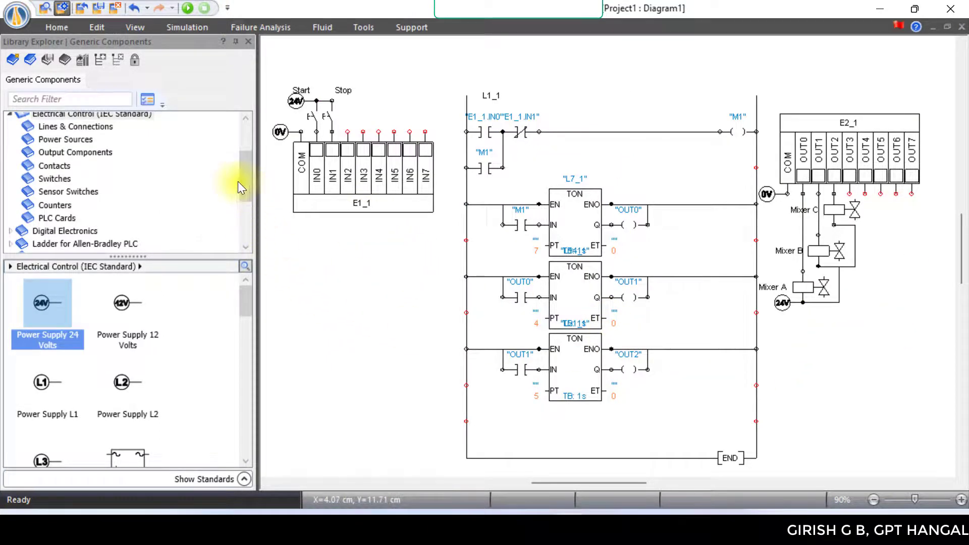
# - Place three Electric Motor components from Drive & Transmission Elements in a vertical column below the Mixer A solenoid
pyautogui.moveTo(244, 183); pyautogui.dragTo(245, 158)
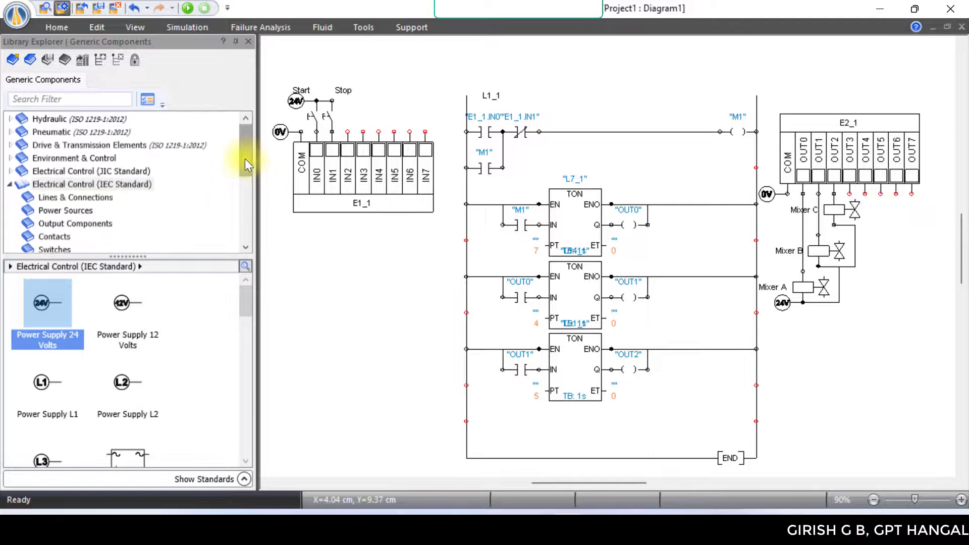
pyautogui.click(10, 185)
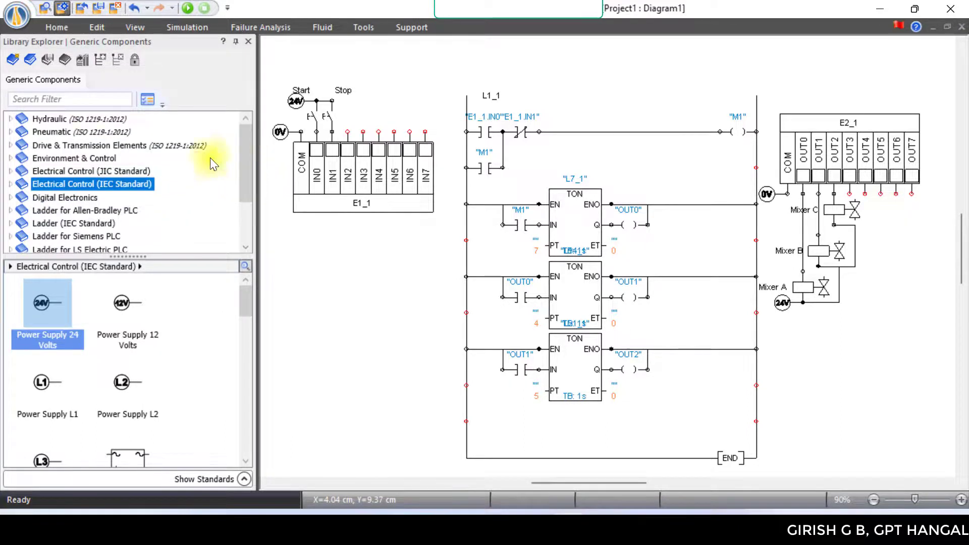
pyautogui.click(139, 147)
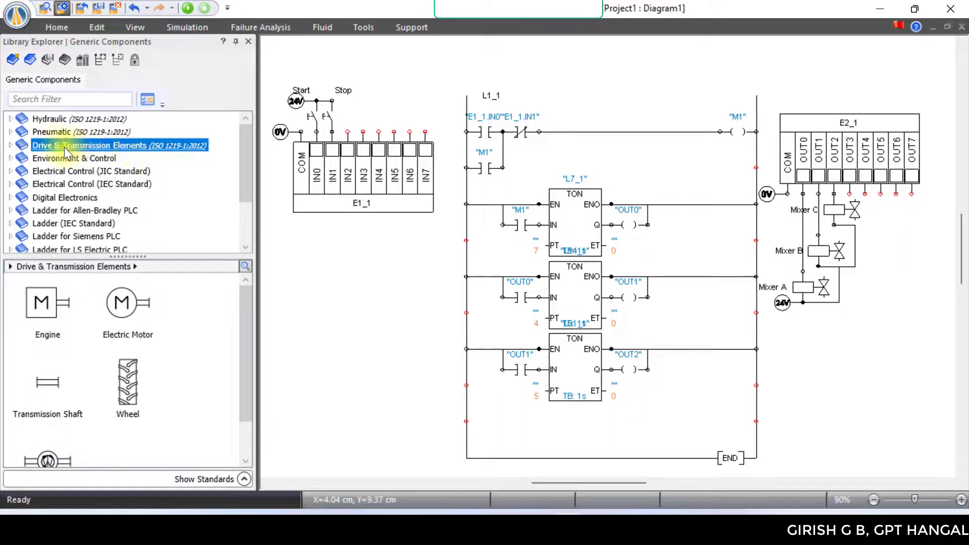
pyautogui.click(11, 146)
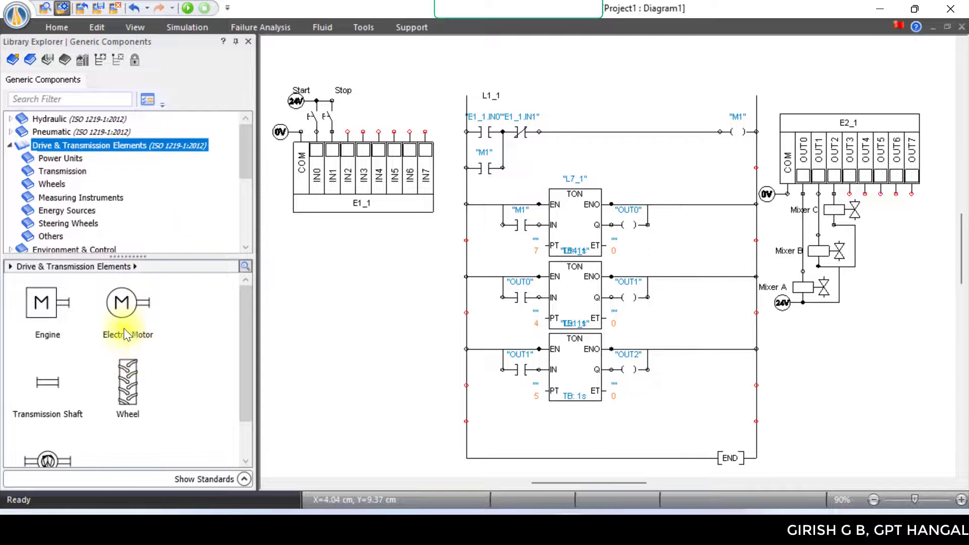
pyautogui.moveTo(126, 316); pyautogui.dragTo(803, 338)
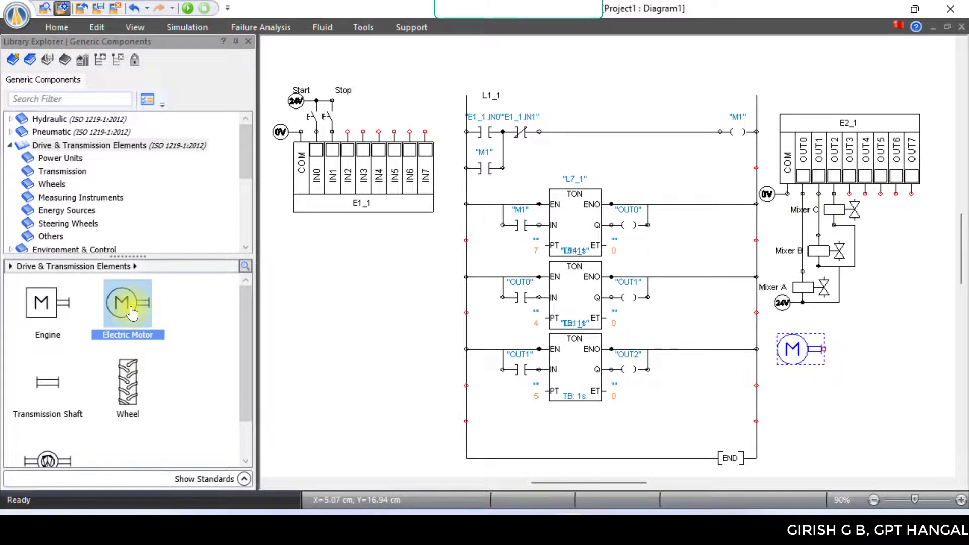
pyautogui.moveTo(129, 309); pyautogui.dragTo(804, 393)
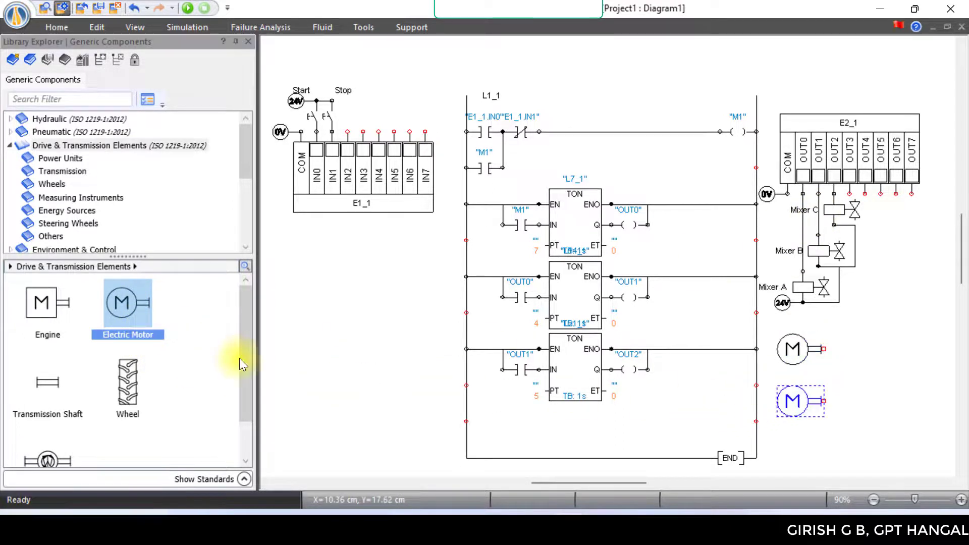
pyautogui.moveTo(127, 302); pyautogui.dragTo(803, 445)
pyautogui.click(798, 381)
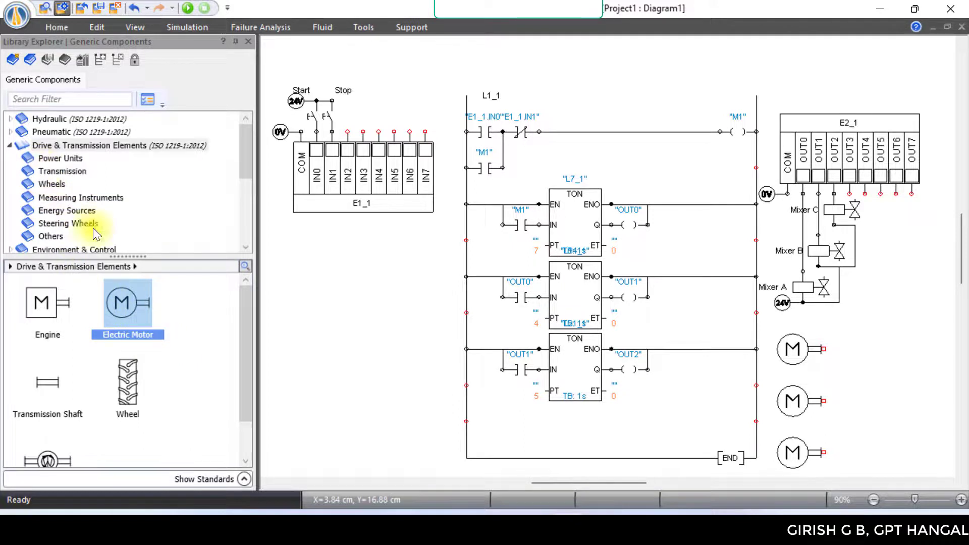
# - Check the mixer illustration in the Word document, return to the diagram, and attach a Fan to the shaft of each electric motor
pyautogui.moveTo(535, 531)
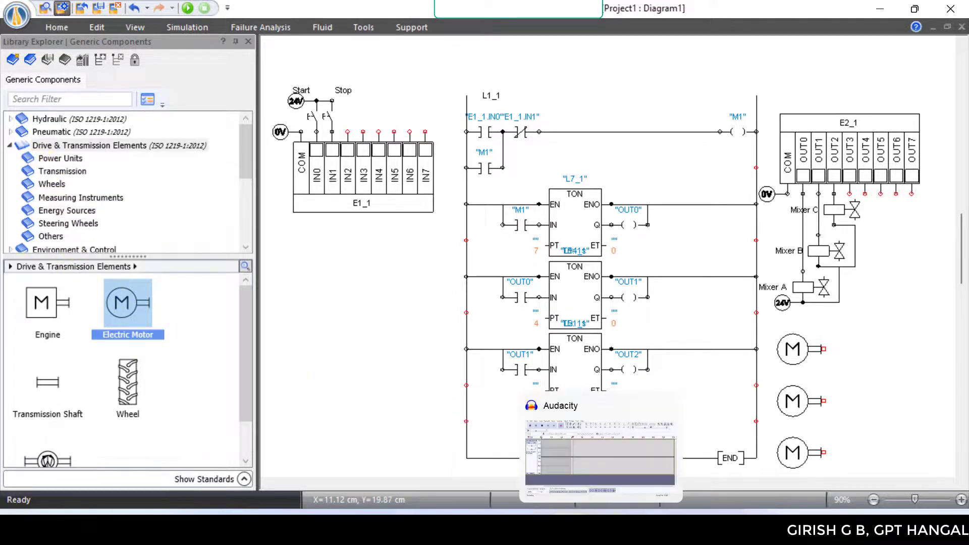
pyautogui.click(534, 454)
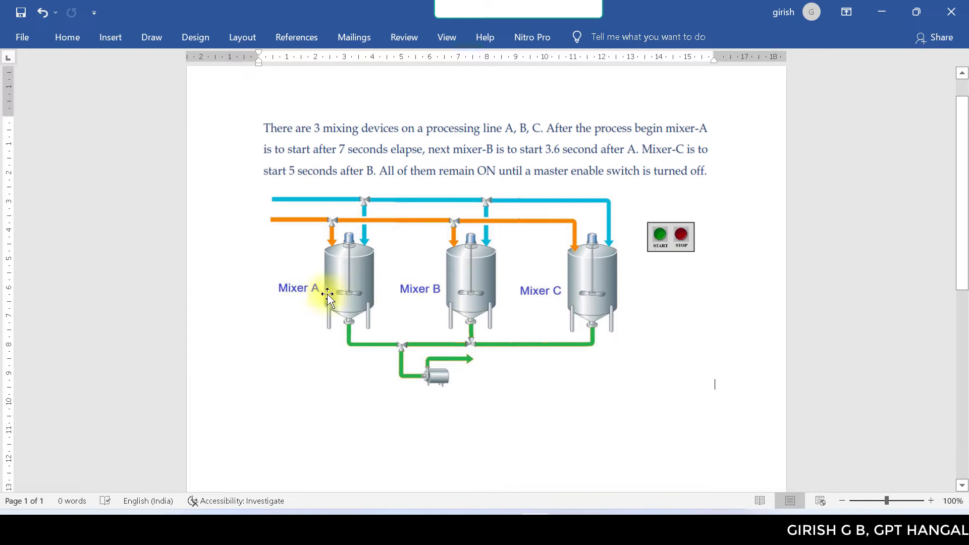
pyautogui.click(889, 14)
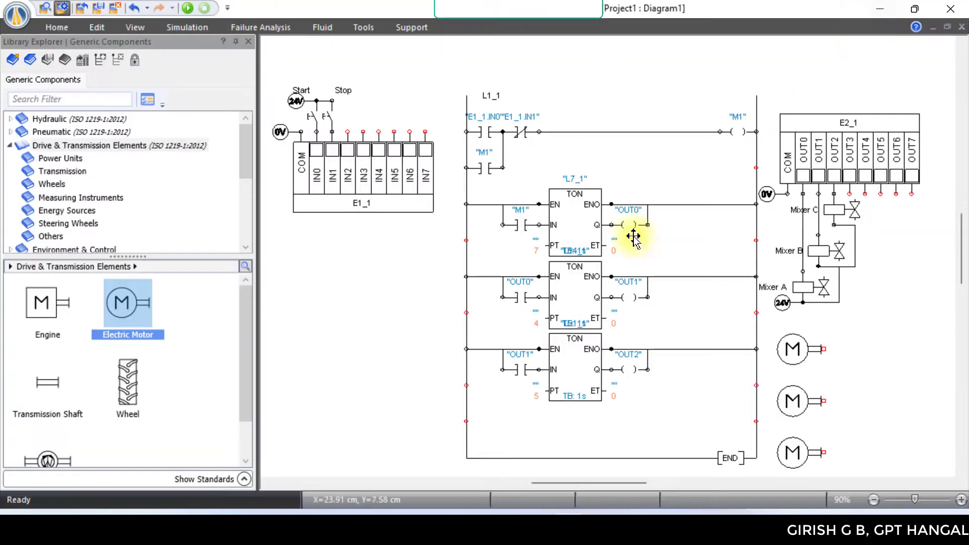
pyautogui.click(51, 236)
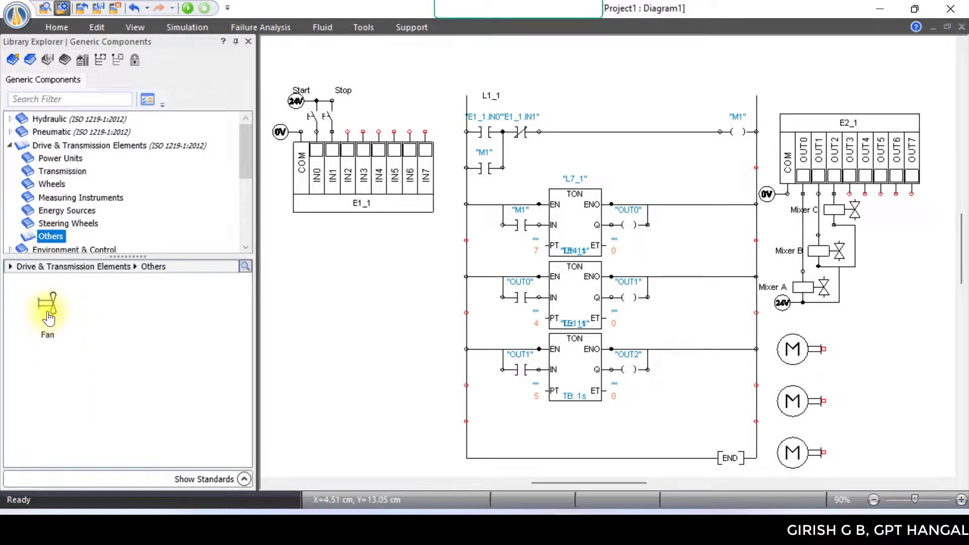
pyautogui.moveTo(47, 308); pyautogui.dragTo(838, 348)
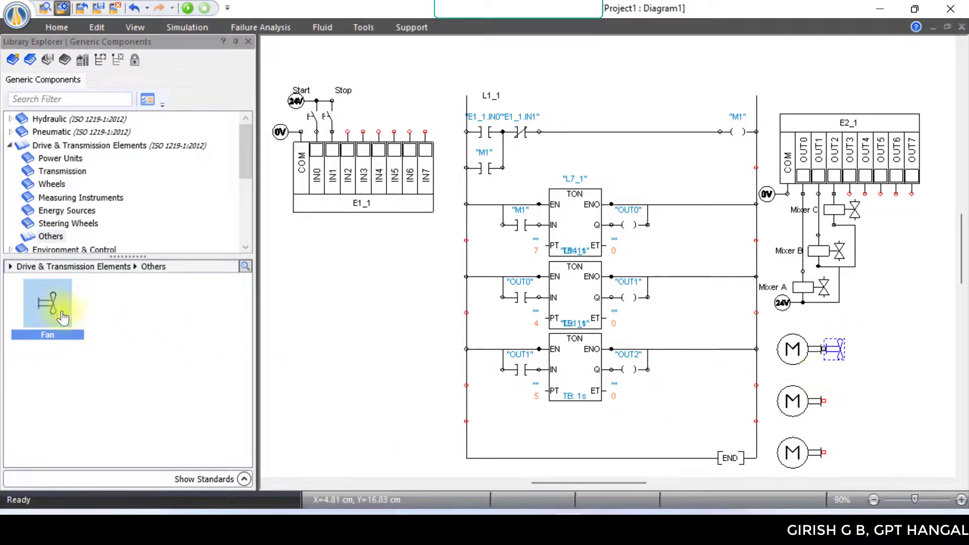
pyautogui.moveTo(51, 317); pyautogui.dragTo(837, 393)
pyautogui.moveTo(50, 310); pyautogui.dragTo(865, 431)
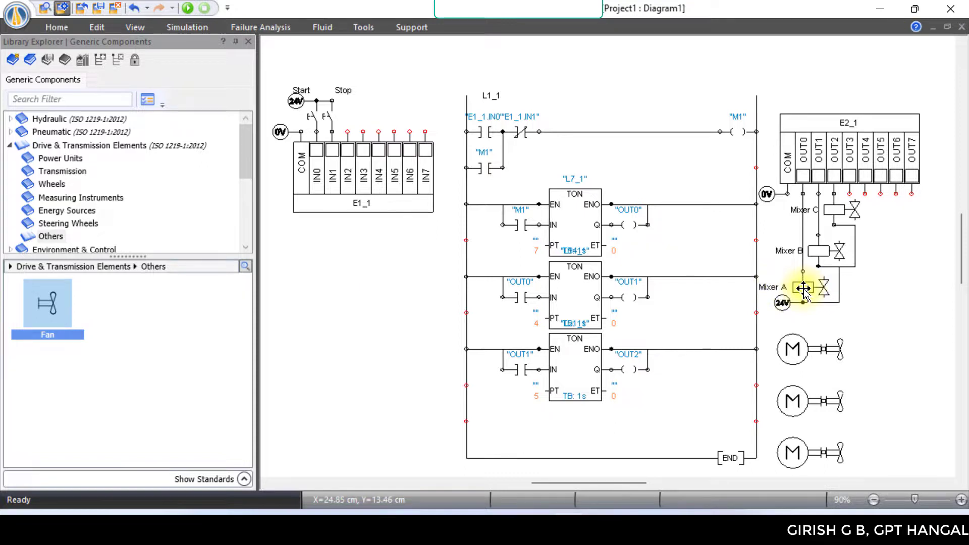
# - Associate the ElectrotechnicalReceiver variable of the uppermost electric motor with the Mixer A simulation variable
pyautogui.doubleClick(792, 350)
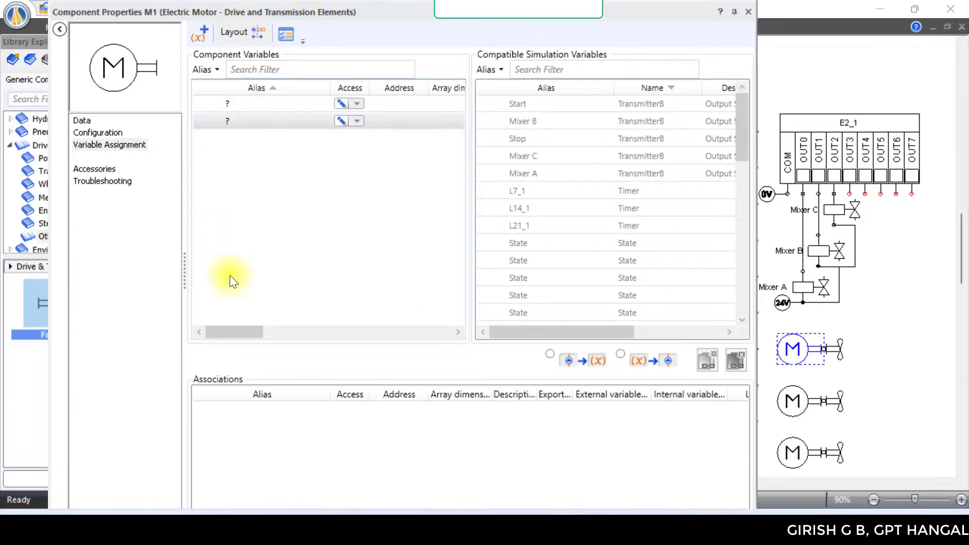
pyautogui.click(229, 105)
pyautogui.moveTo(234, 332); pyautogui.dragTo(369, 335)
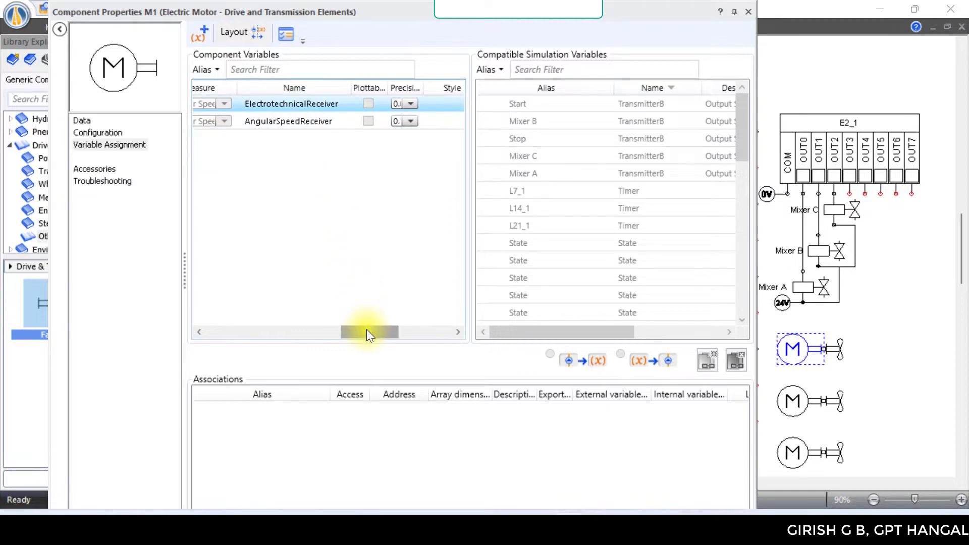
pyautogui.moveTo(369, 330); pyautogui.dragTo(211, 201)
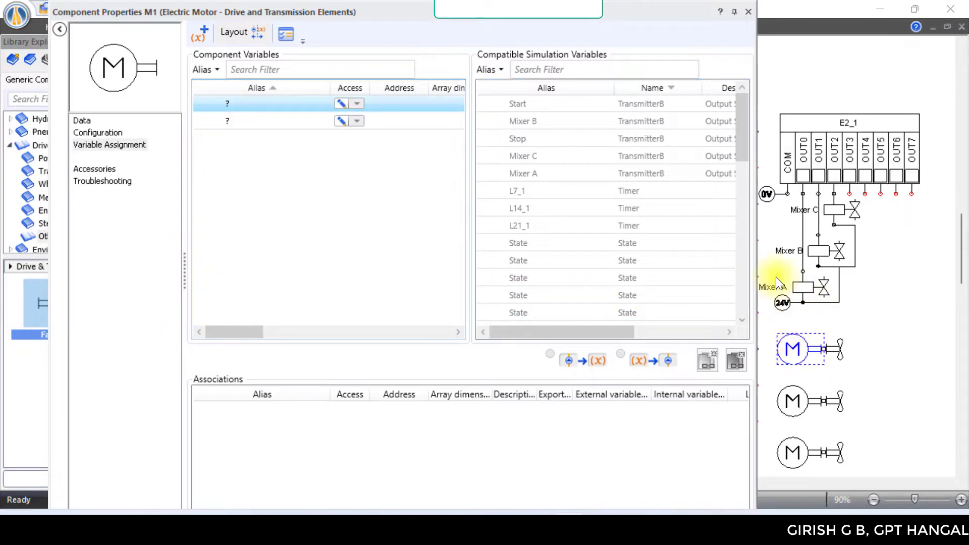
pyautogui.click(537, 174)
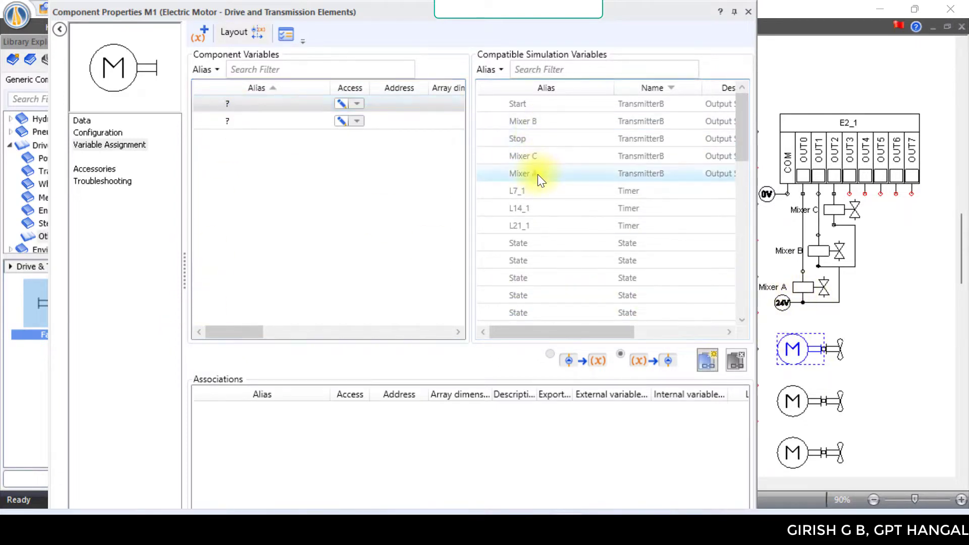
pyautogui.click(709, 360)
# - Associate the ElectrotechnicalReceiver variable of the middle electric motor with the Mixer B simulation variable
pyautogui.click(795, 405)
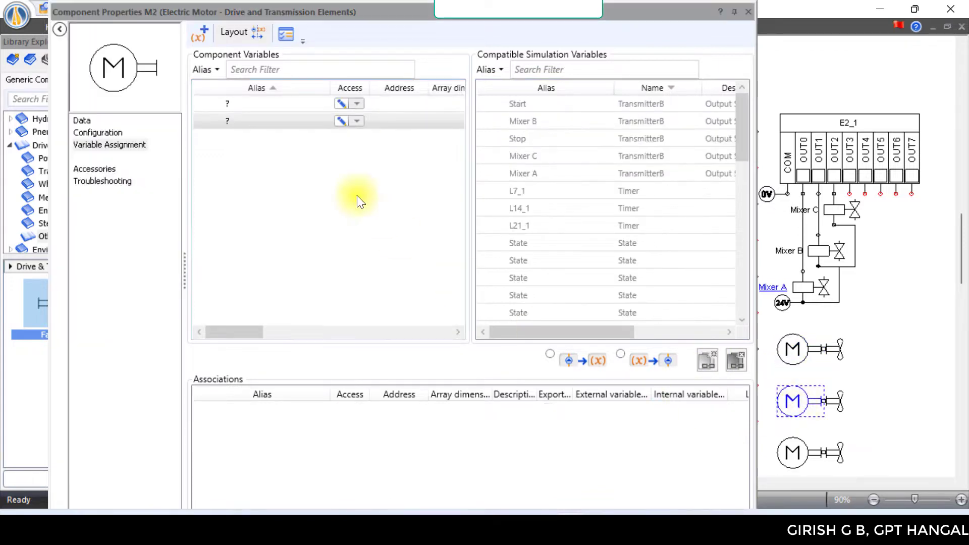
pyautogui.click(230, 104)
pyautogui.moveTo(247, 331); pyautogui.dragTo(364, 335)
pyautogui.click(361, 114)
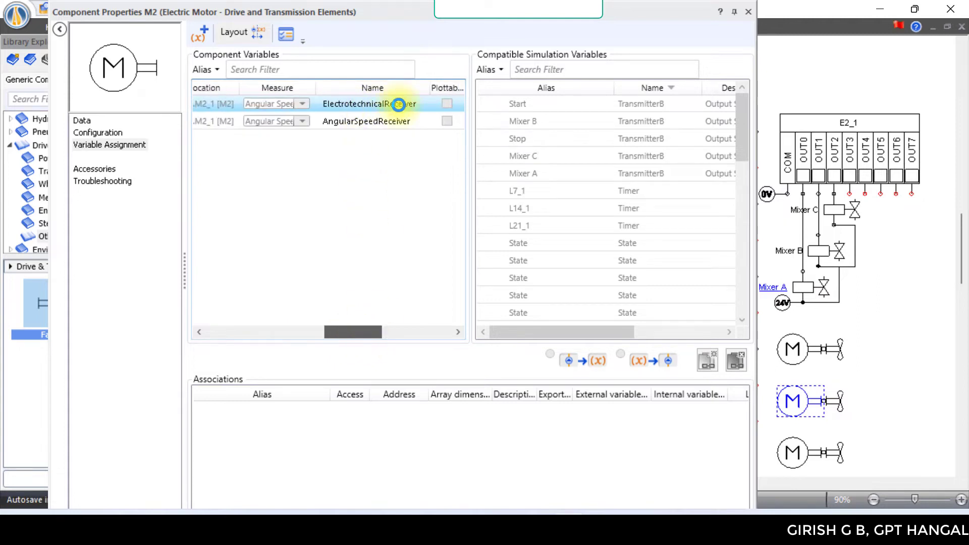
pyautogui.click(540, 120)
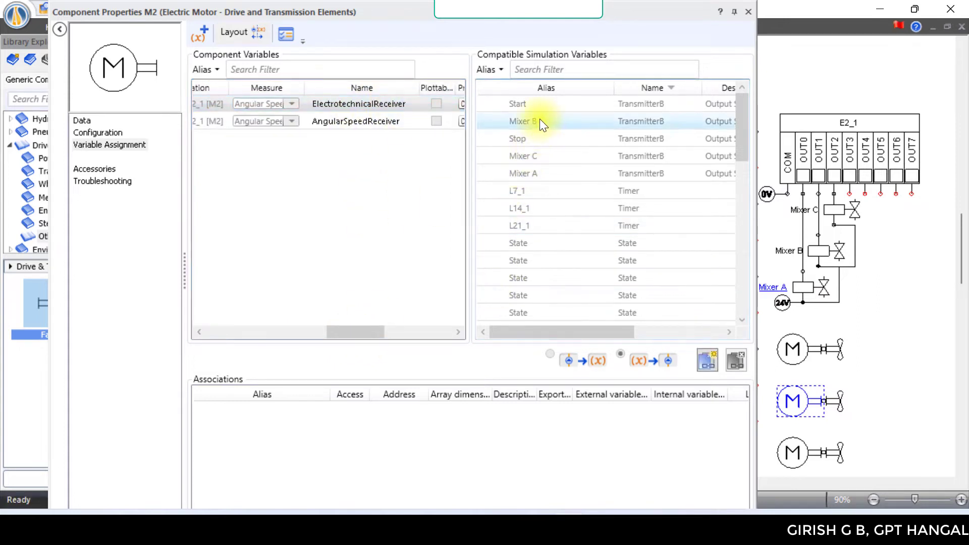
pyautogui.click(706, 362)
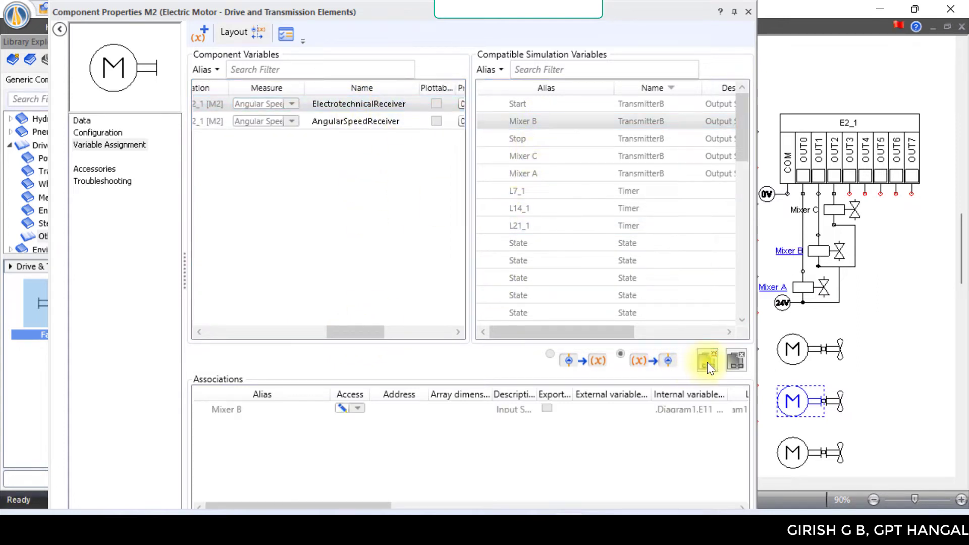
# - Associate the ElectrotechnicalReceiver variable of the lowest electric motor with the Mixer C simulation variable and close the component properties
pyautogui.click(796, 452)
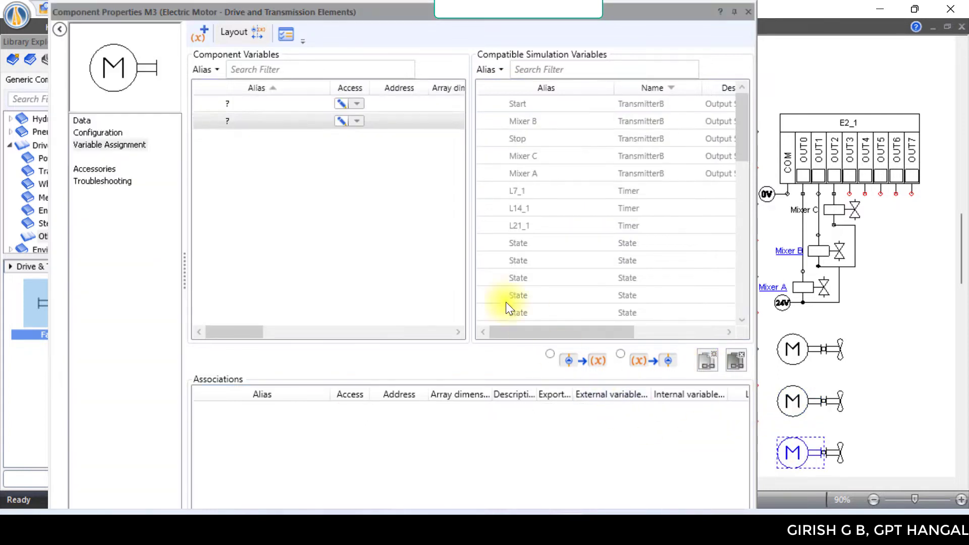
pyautogui.click(259, 104)
pyautogui.moveTo(251, 334); pyautogui.dragTo(390, 337)
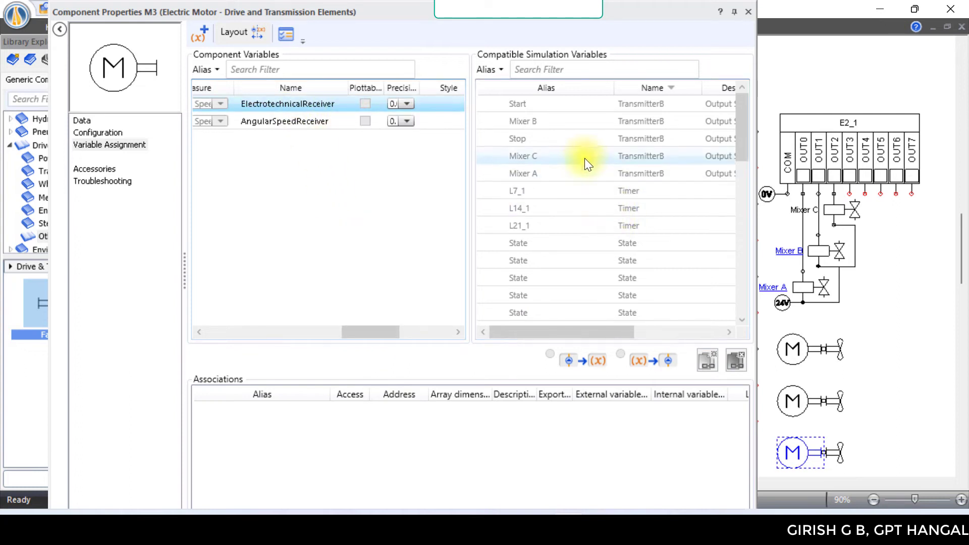
pyautogui.click(607, 156)
pyautogui.click(708, 362)
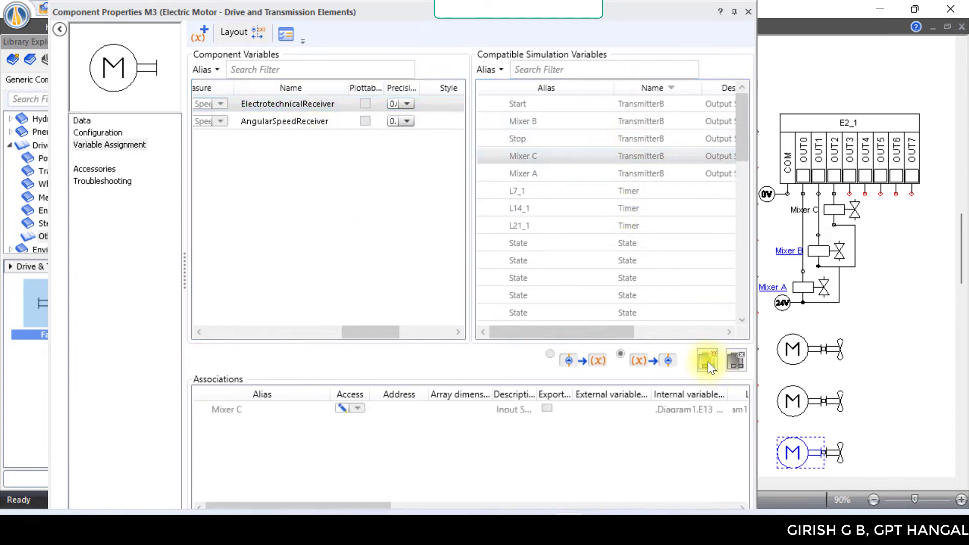
pyautogui.click(749, 11)
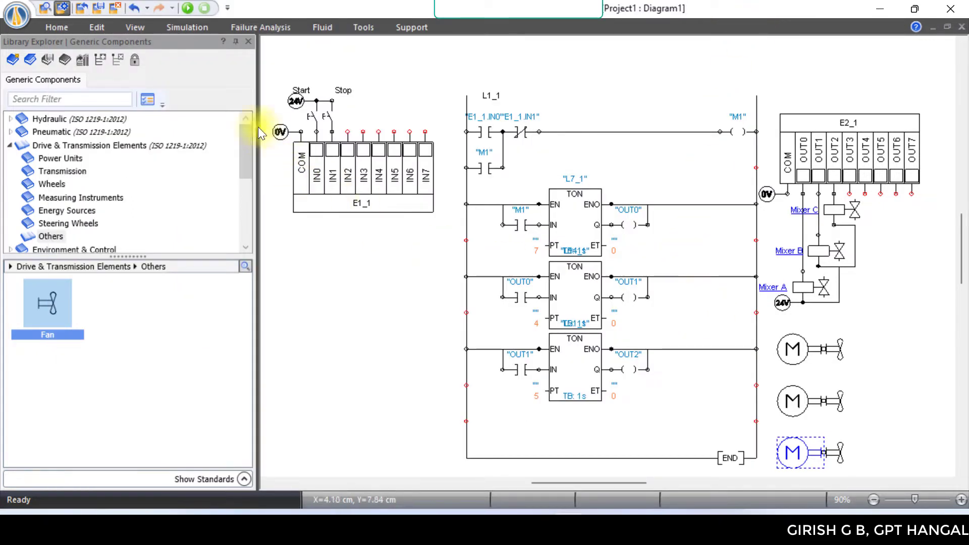
# - Run the simulation with the linked motors and actuate the Start push-button to begin the timed mixer sequence
pyautogui.click(187, 8)
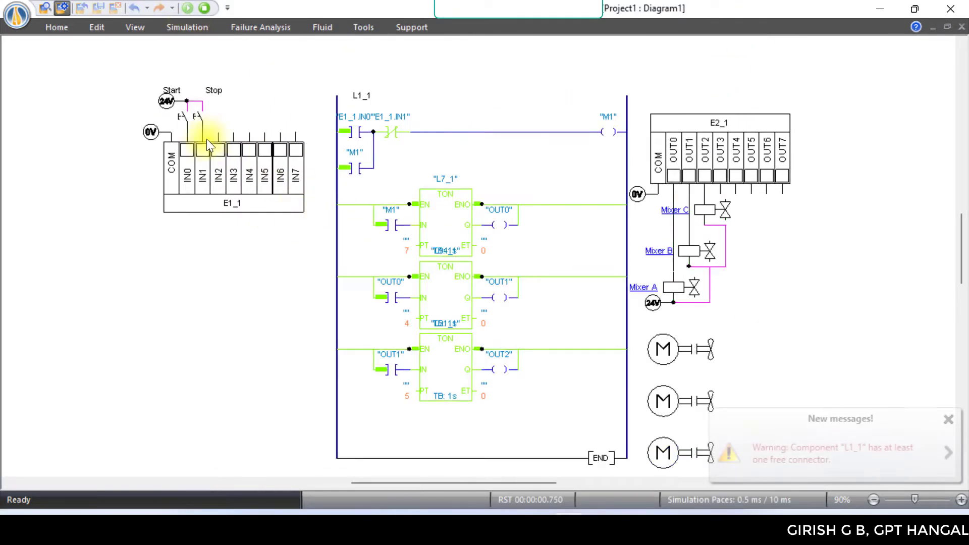
pyautogui.click(184, 120)
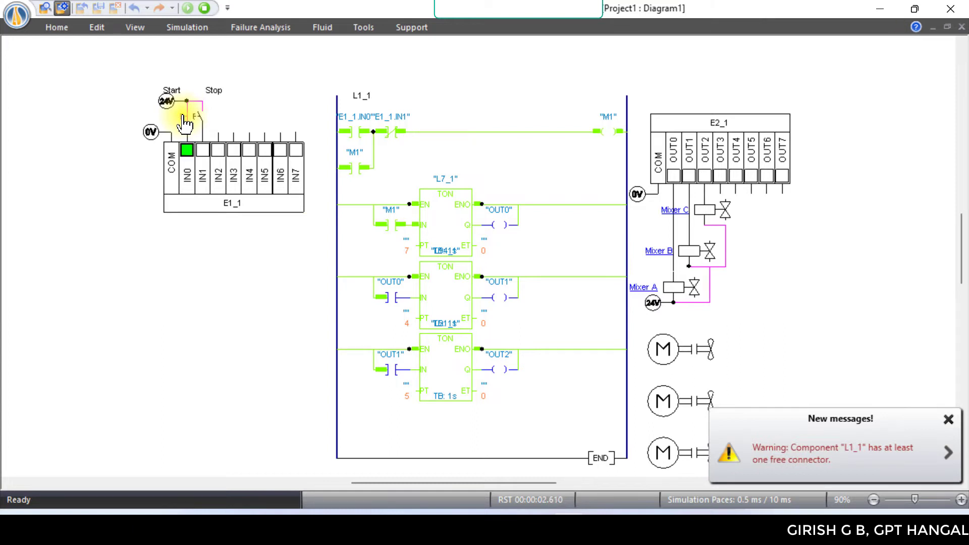